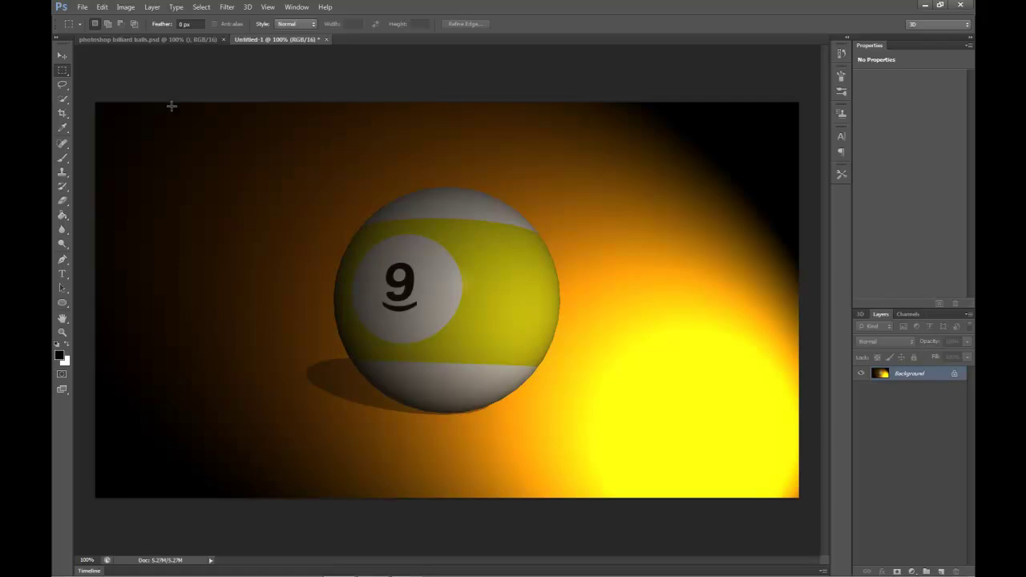
# - Bring up the save options for the billiard image and cancel without saving
pyautogui.hotkey('ctrl', 's')
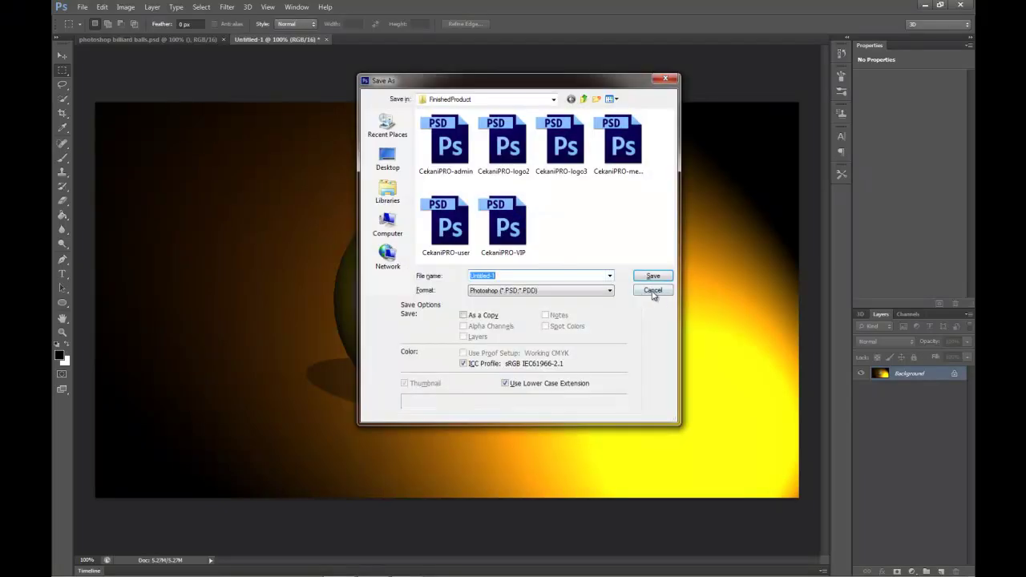
pyautogui.click(653, 291)
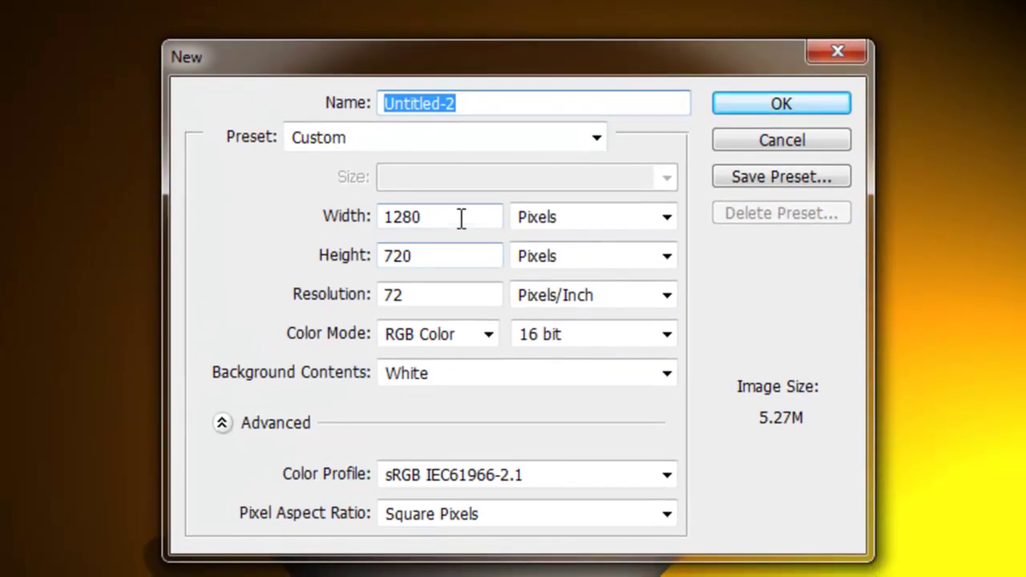
# - Check the new document's width 1280 and resolution 72 fields
pyautogui.moveTo(467, 270); pyautogui.dragTo(372, 324)
pyautogui.press('Tab')
pyautogui.press('Tab')
pyautogui.click(456, 258)
pyautogui.click(490, 226)
pyautogui.doubleClick(453, 299)
pyautogui.click(462, 369)
pyautogui.doubleClick(425, 292)
pyautogui.click(449, 226)
# - Keep the width in Pixels and confirm the 1280 × 720 size
pyautogui.press('Tab')
pyautogui.hotkey('shift', 'Tab')
pyautogui.click(586, 225)
pyautogui.click(584, 224)
pyautogui.click(485, 213)
pyautogui.doubleClick(428, 217)
pyautogui.press('Tab')
pyautogui.hotkey('shift', 'Tab')
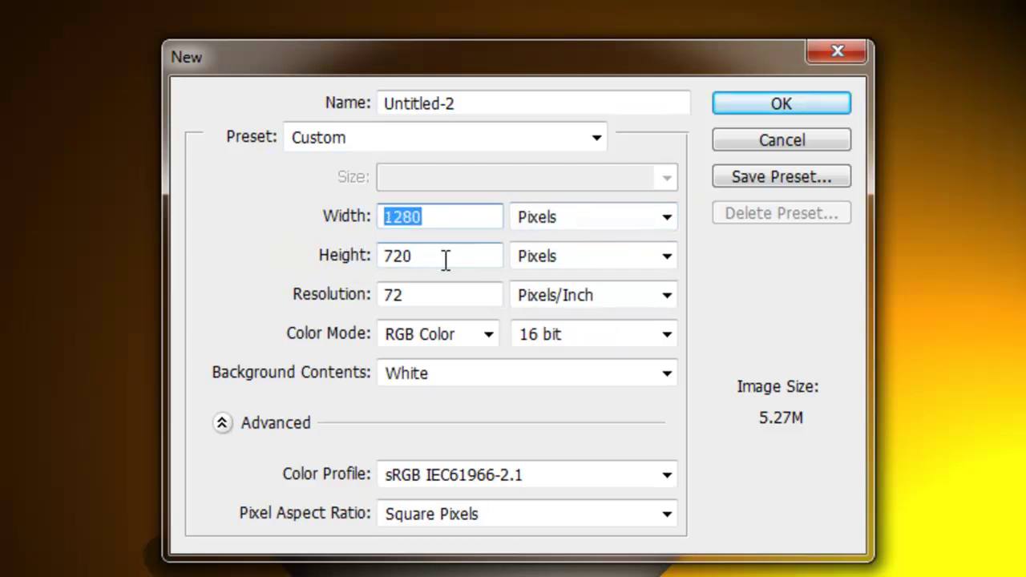
pyautogui.press('Tab')
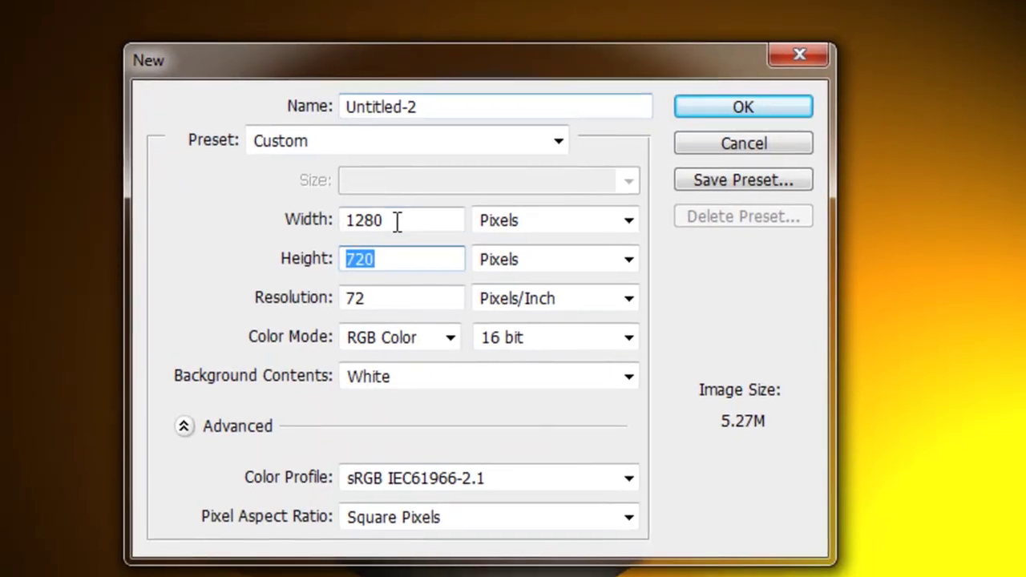
pyautogui.hotkey('shift', 'Tab')
pyautogui.press('Tab')
pyautogui.hotkey('shift', 'Tab')
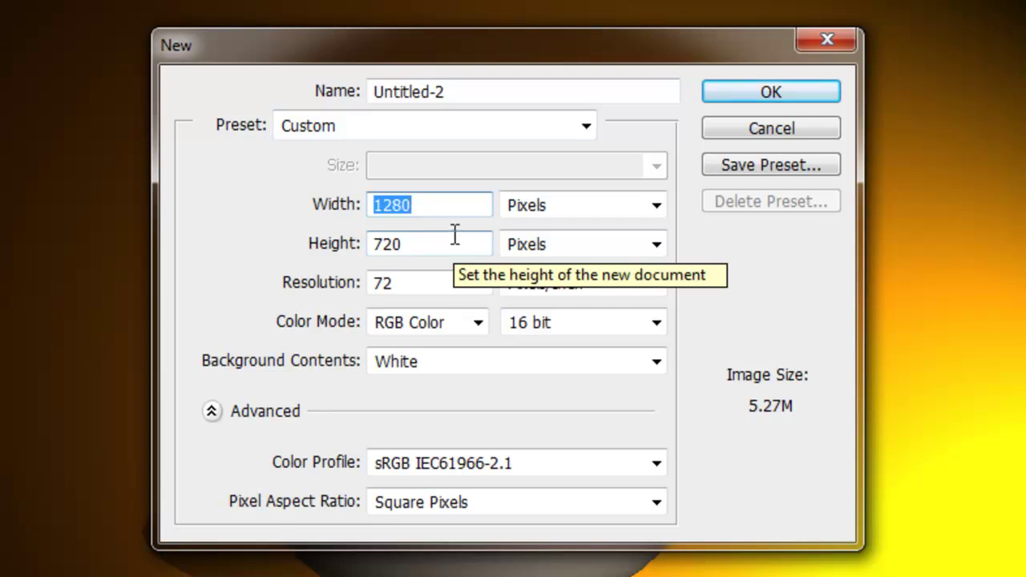
pyautogui.press('Tab')
pyautogui.hotkey('shift', 'Tab')
pyautogui.press('Tab')
pyautogui.hotkey('shift', 'Tab')
pyautogui.press('Tab')
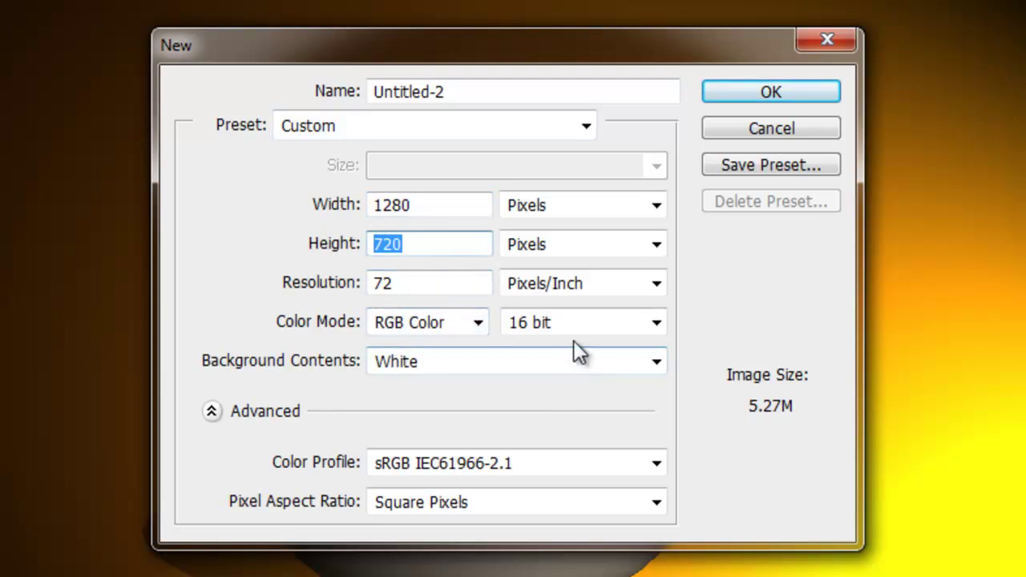
pyautogui.press('Tab')
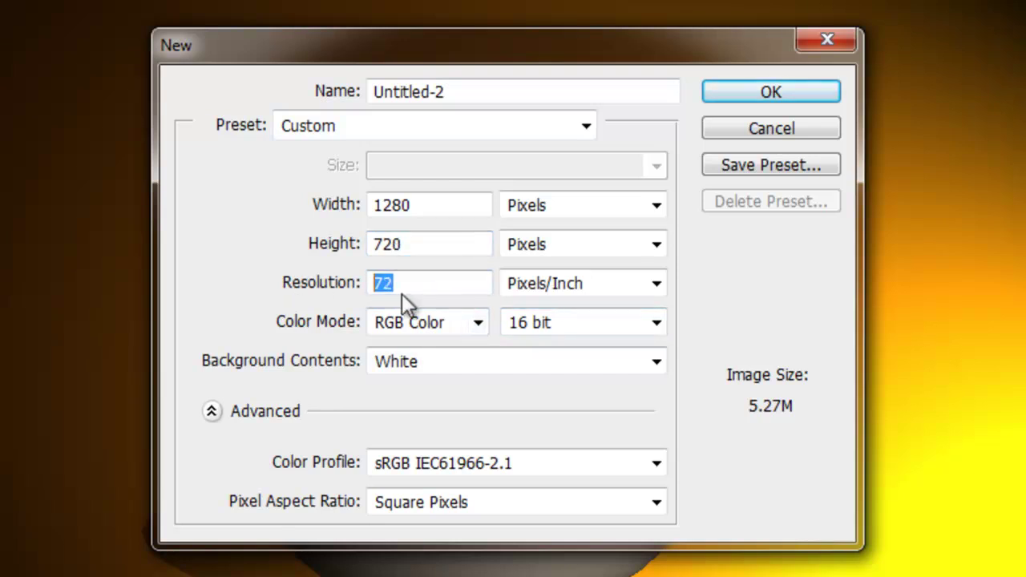
# - Keep the resolution at 72 Pixels/Inch after trying Pixels/Centimeter
pyautogui.click(609, 284)
pyautogui.click(612, 308)
pyautogui.click(597, 283)
pyautogui.click(600, 329)
pyautogui.click(579, 283)
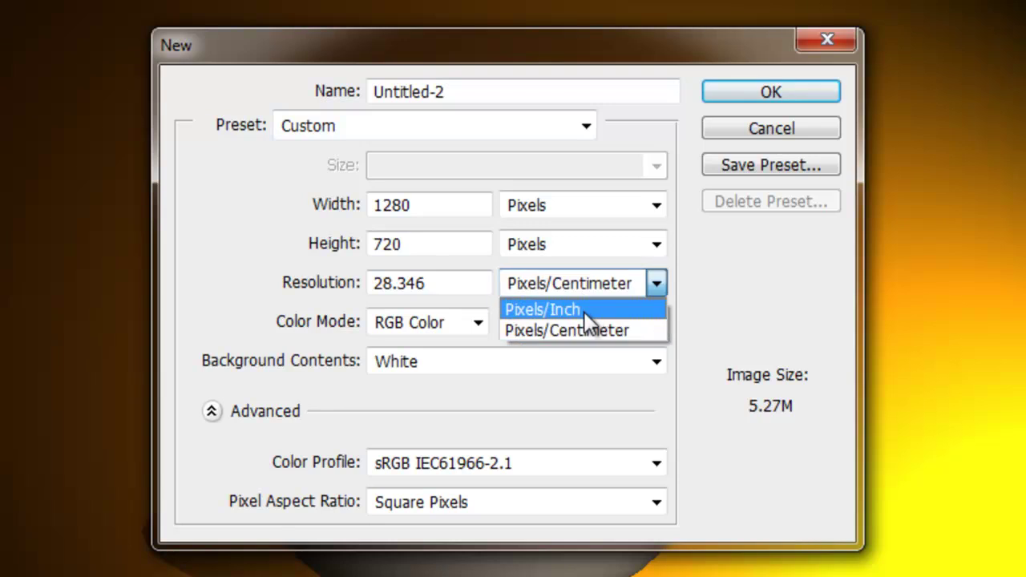
pyautogui.click(585, 308)
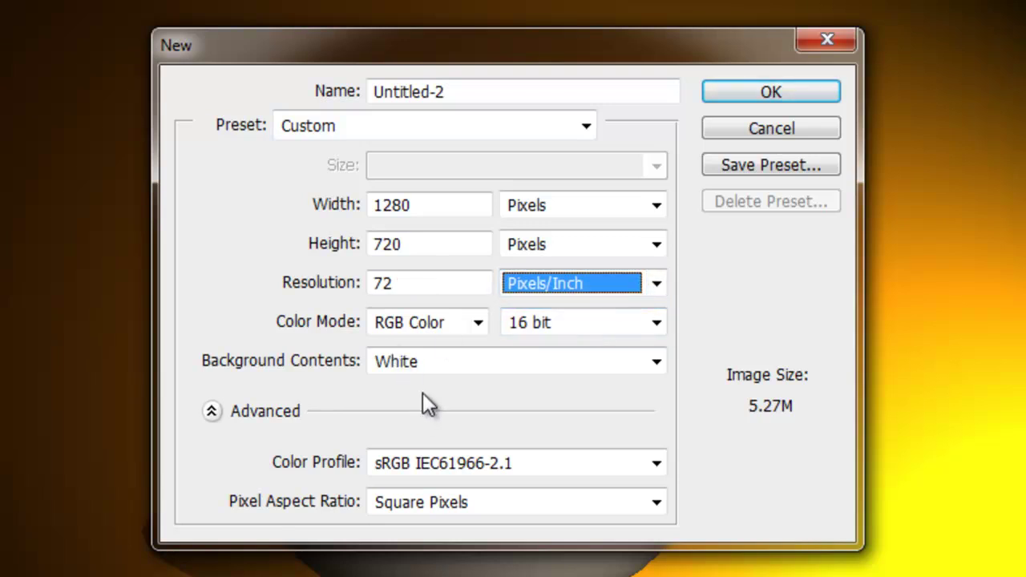
pyautogui.hotkey('shift', 'Tab')
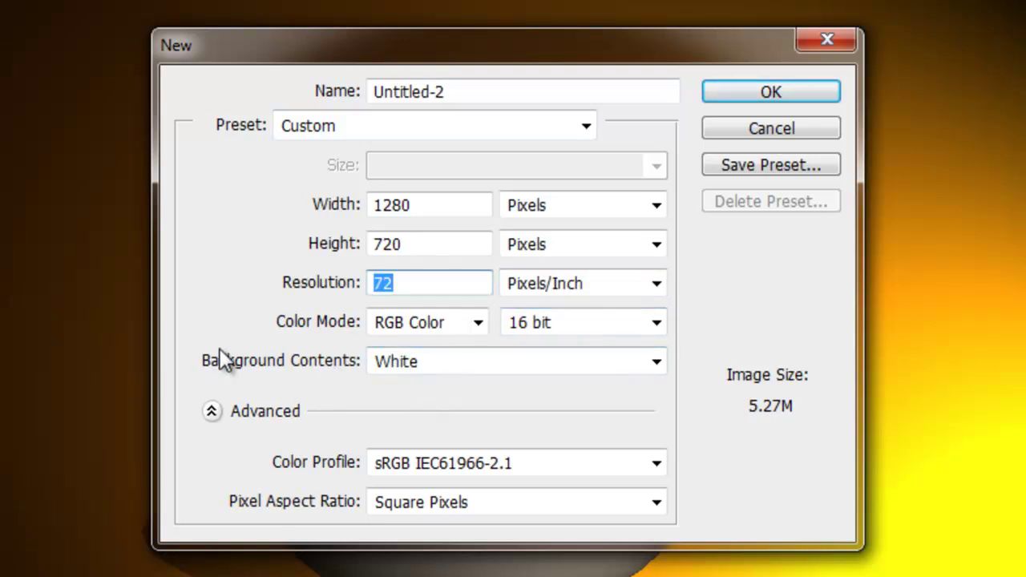
# - Keep the colour mode at RGB Color with 16 bit depth
pyautogui.click(474, 324)
pyautogui.click(474, 328)
pyautogui.click(577, 325)
pyautogui.click(577, 325)
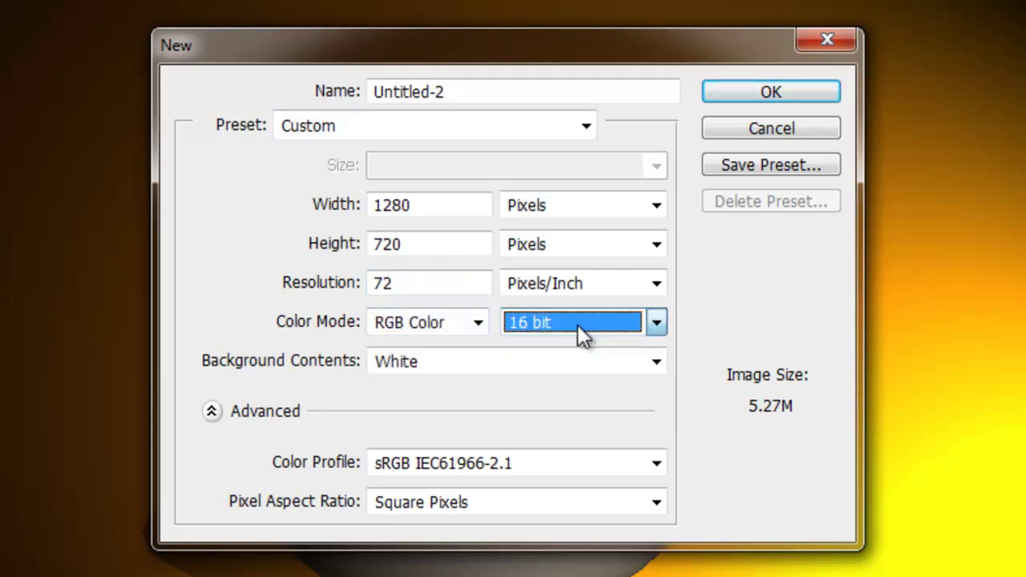
pyautogui.click(528, 326)
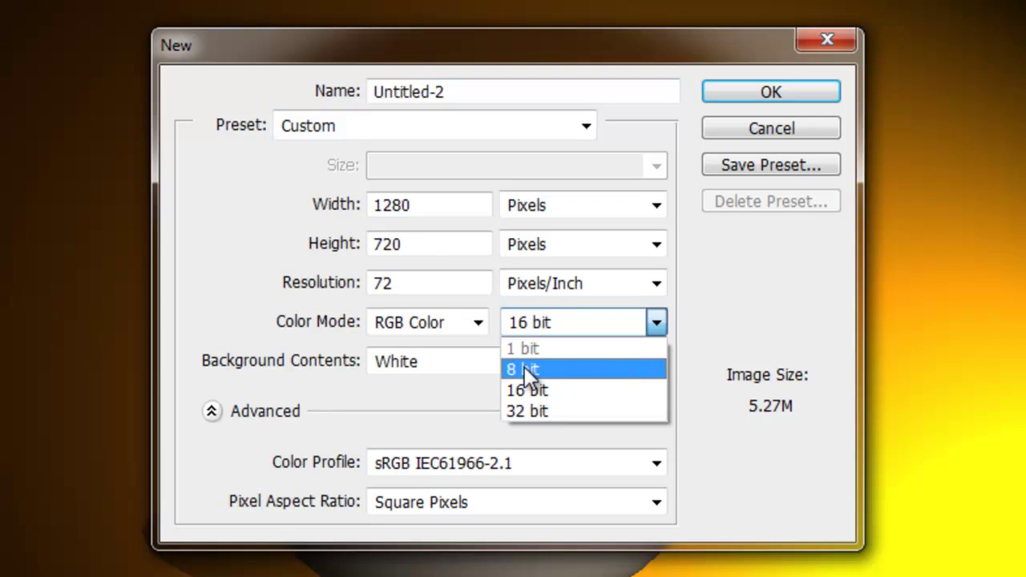
pyautogui.click(543, 394)
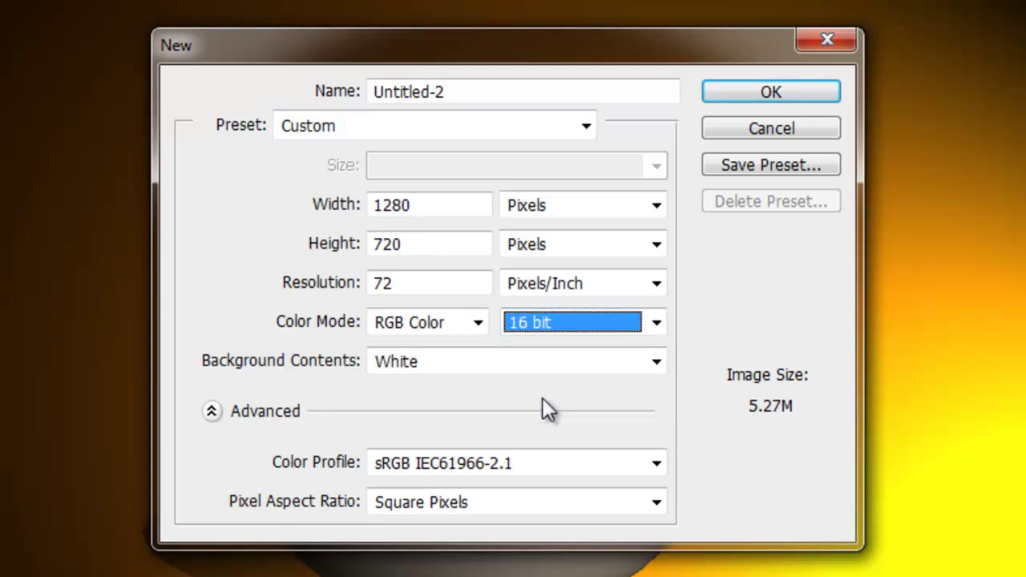
pyautogui.hotkey('shift', 'Tab')
pyautogui.hotkey('shift', 'Tab')
pyautogui.hotkey('shift', 'Tab')
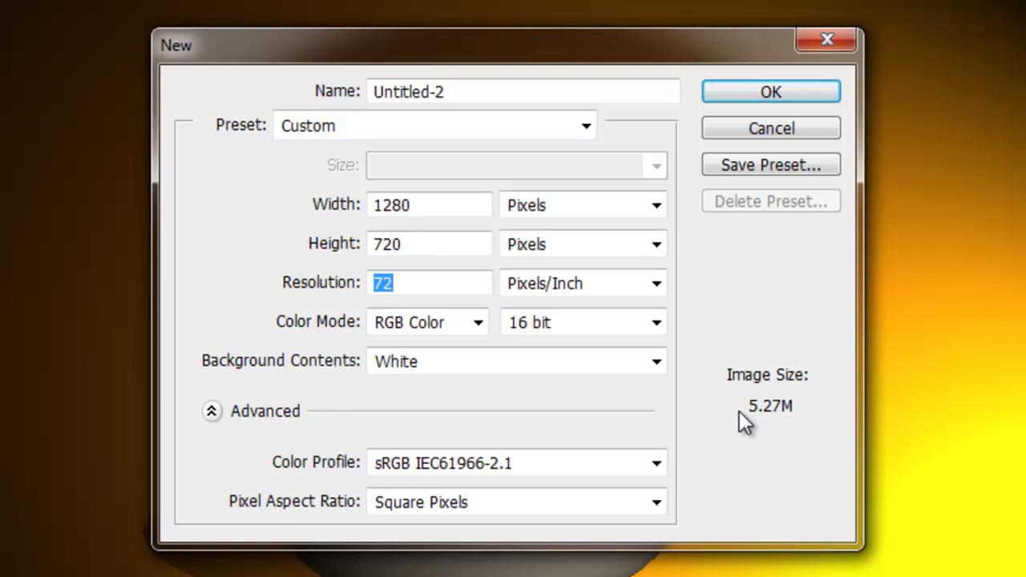
# - Keep Square Pixels and choose the Working RGB: sRGB IEC61966-2.1 profile
pyautogui.click(435, 502)
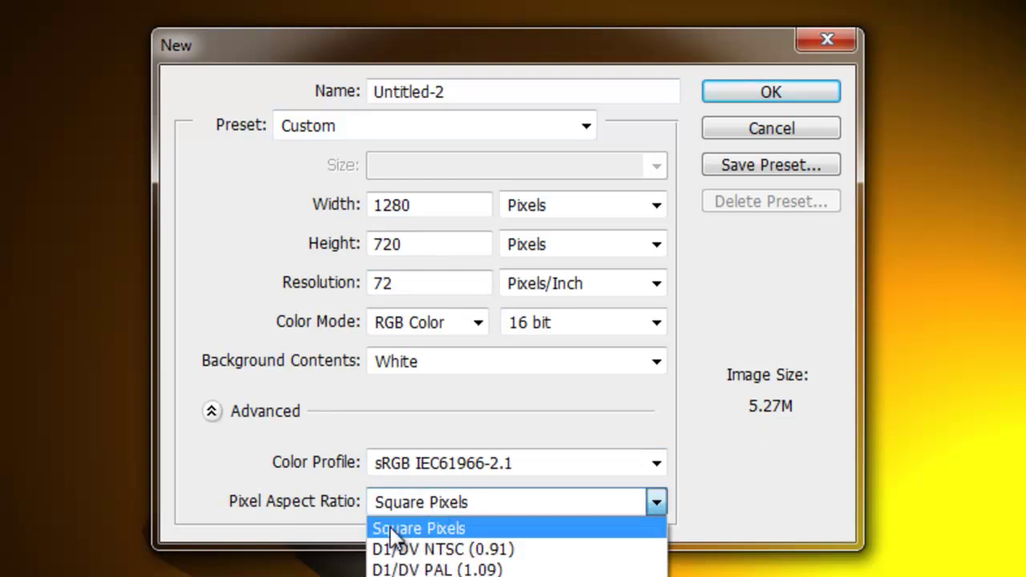
pyautogui.click(242, 430)
pyautogui.click(220, 425)
pyautogui.click(222, 420)
pyautogui.click(216, 414)
pyautogui.click(217, 414)
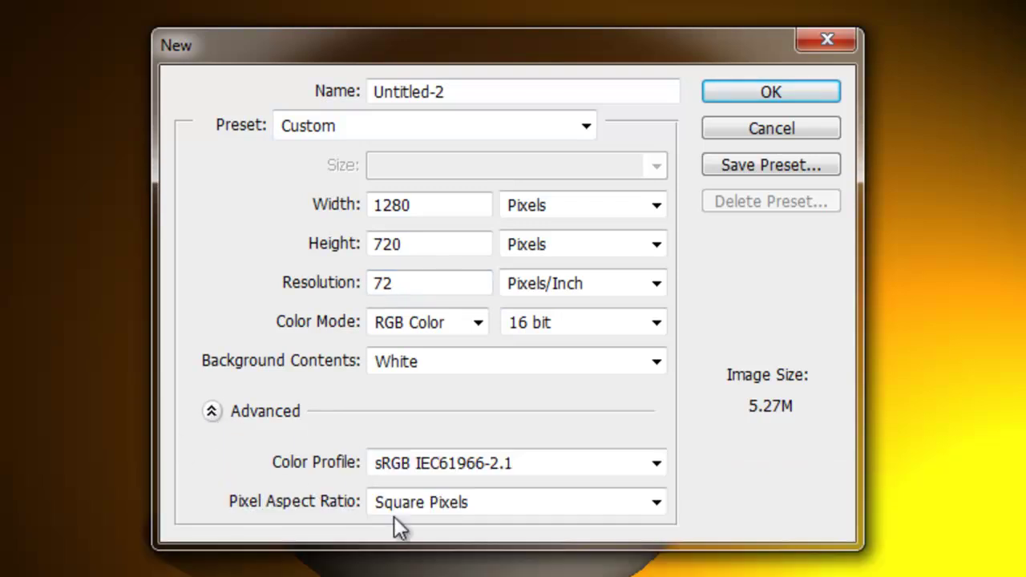
pyautogui.click(371, 470)
pyautogui.scroll(3, 513, 288)
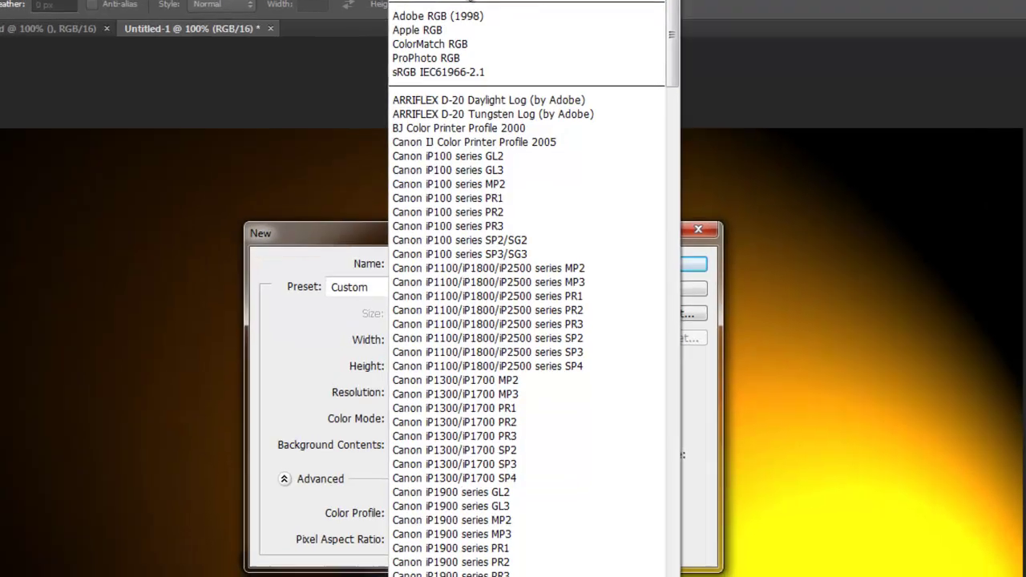
pyautogui.click(529, 22)
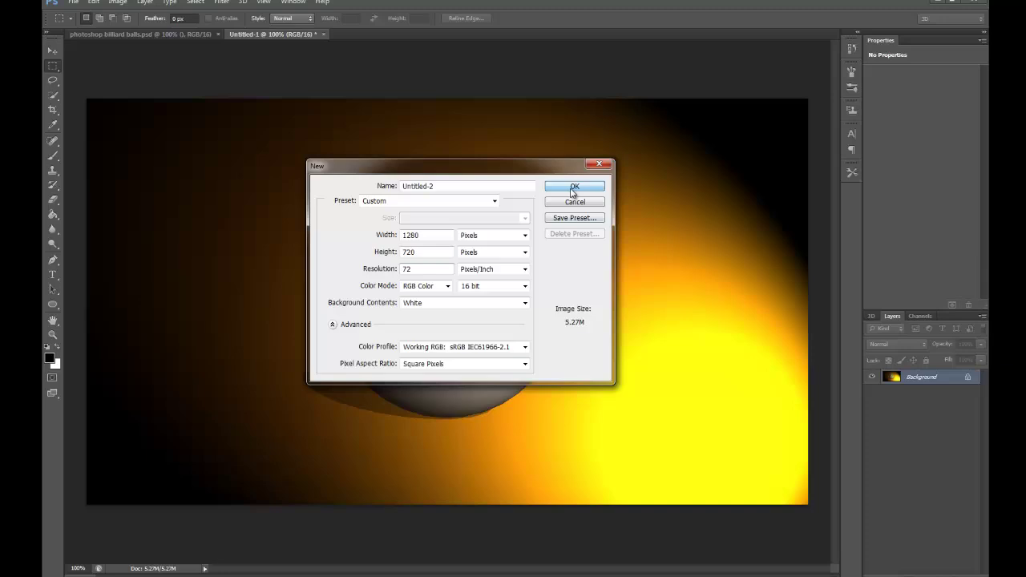
# - Create the blank Untitled-2 document and switch to the Gradient Tool
pyautogui.click(728, 108)
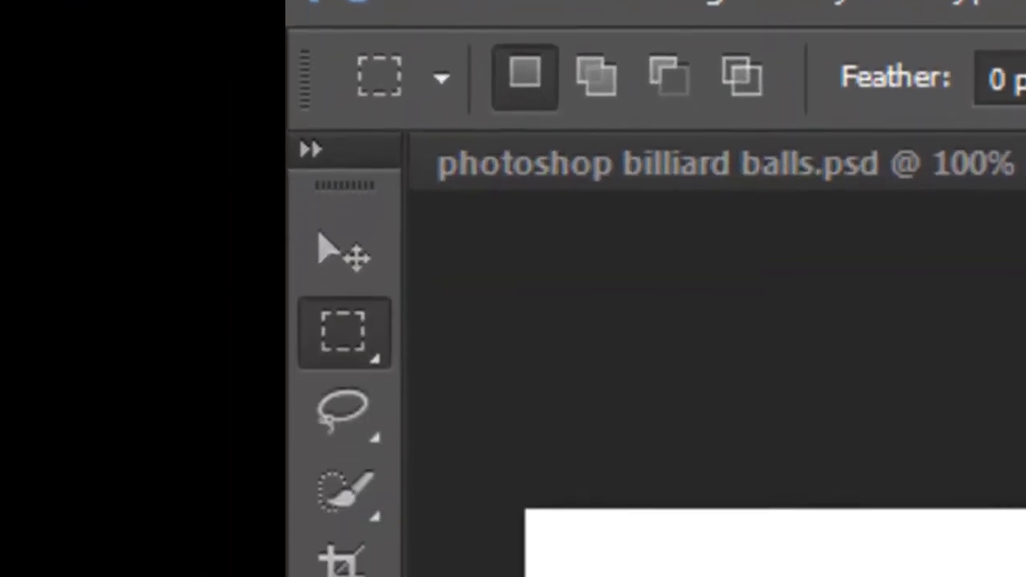
pyautogui.click(365, 202)
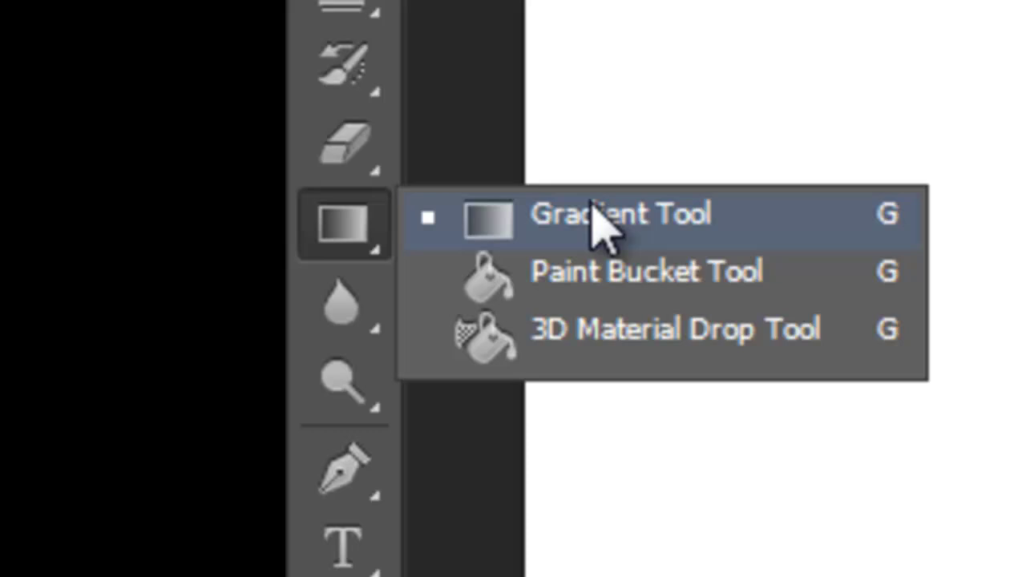
pyautogui.click(591, 207)
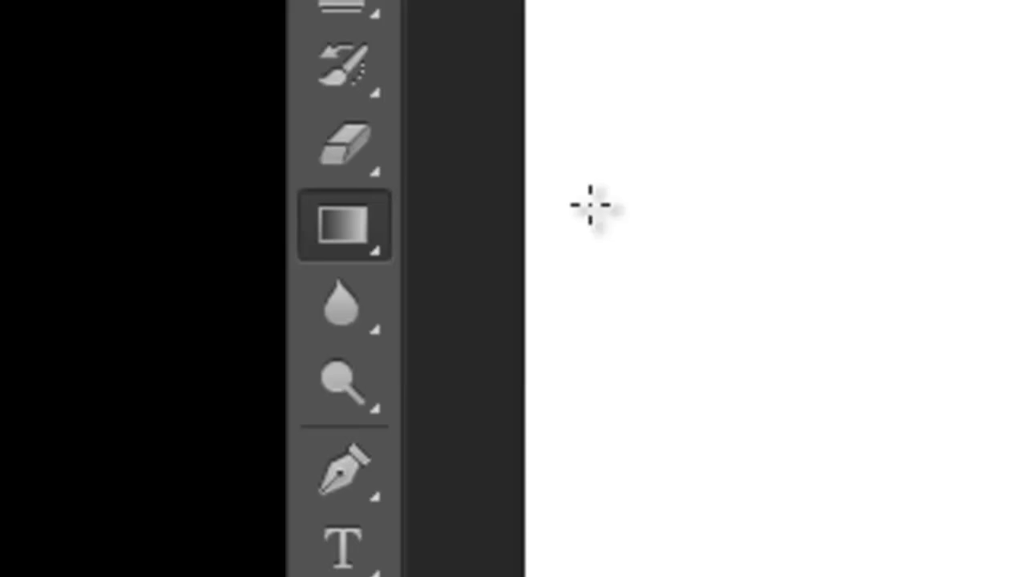
# - Pick magenta hues for both the foreground and background colours
pyautogui.click(328, 193)
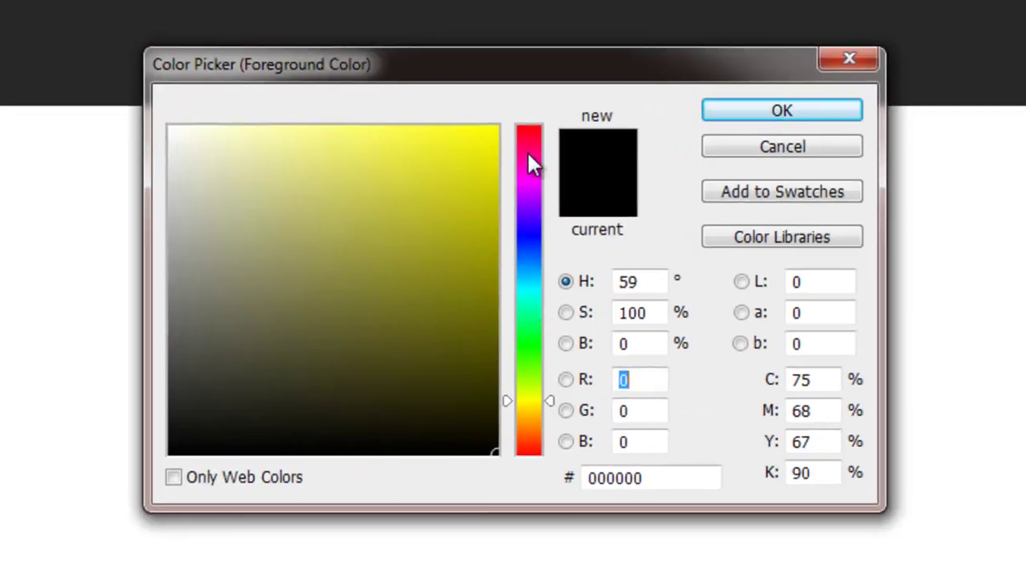
pyautogui.moveTo(529, 139)
pyautogui.mouseDown()
pyautogui.moveTo(528, 178)
pyautogui.moveTo(486, 103)
pyautogui.mouseUp()
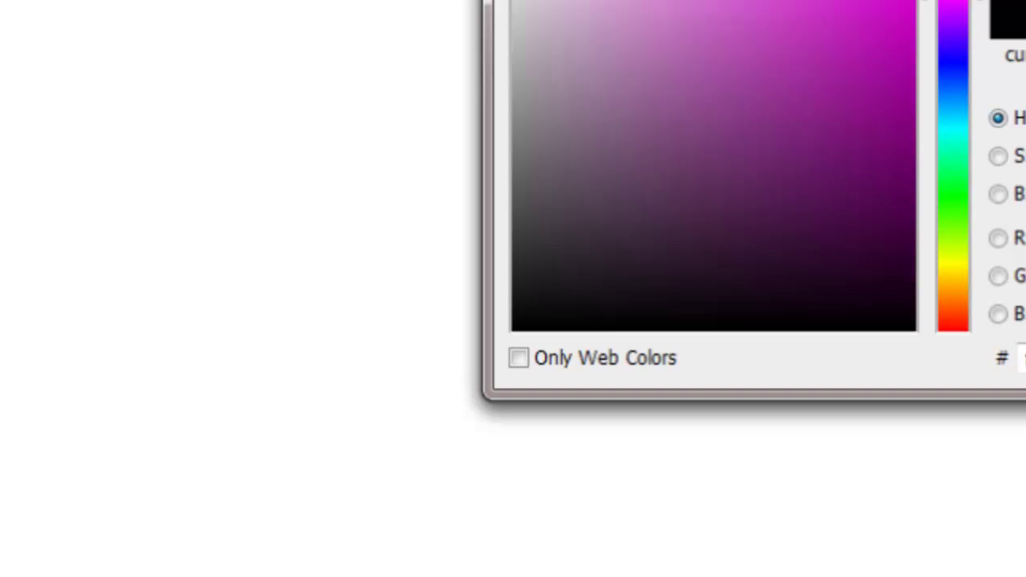
pyautogui.click(771, 117)
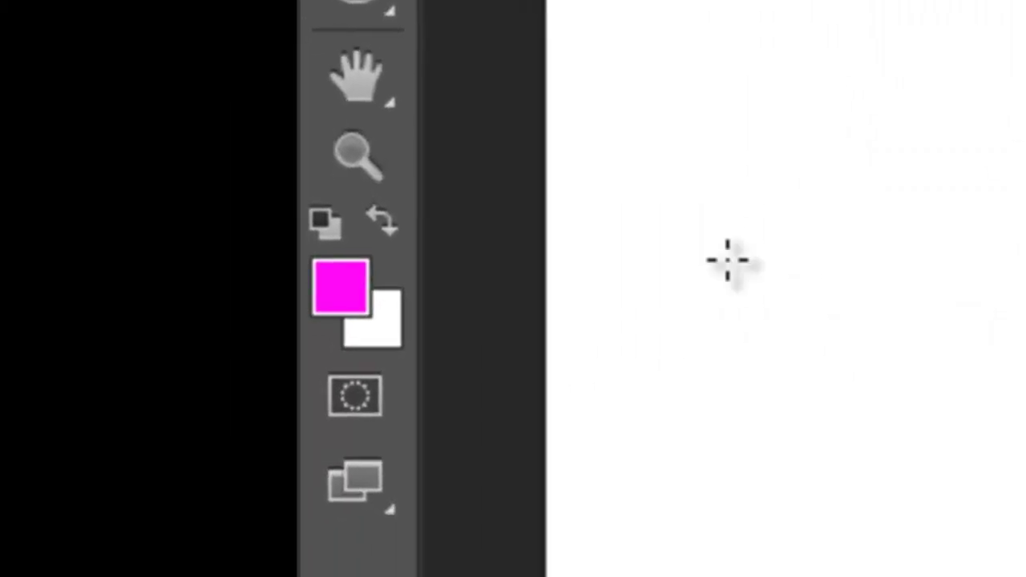
pyautogui.click(343, 310)
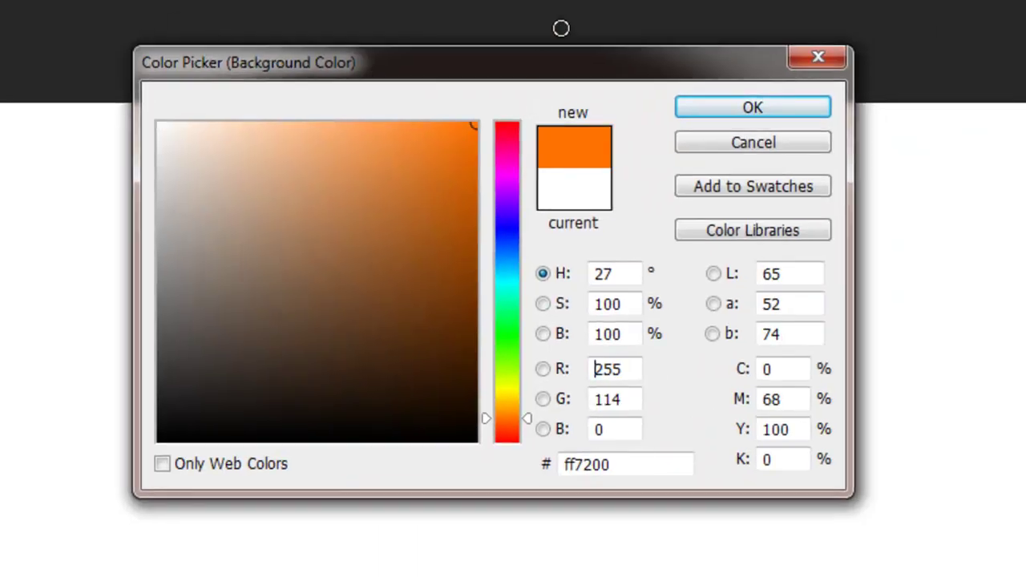
pyautogui.moveTo(513, 162); pyautogui.dragTo(508, 194)
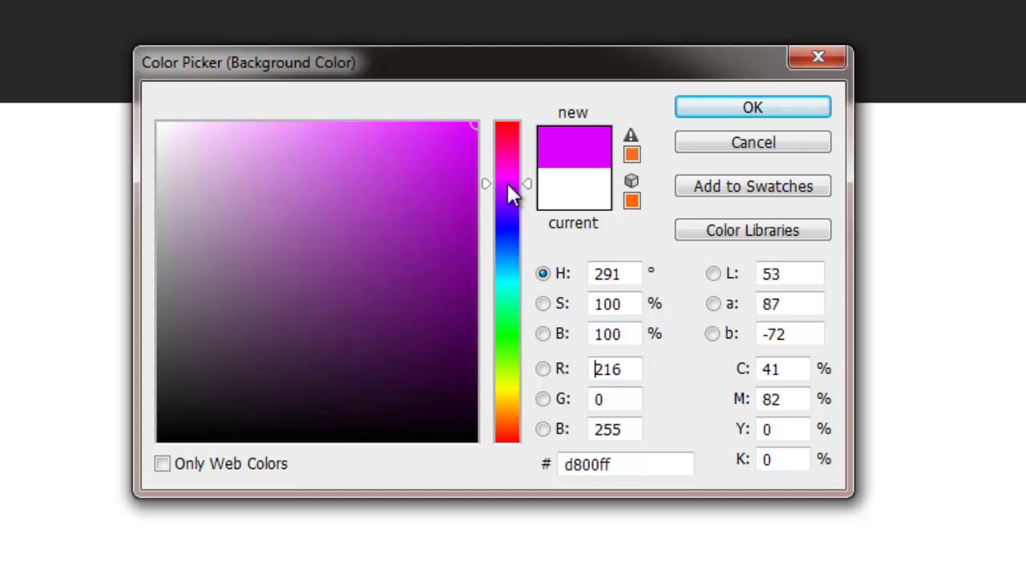
pyautogui.click(725, 112)
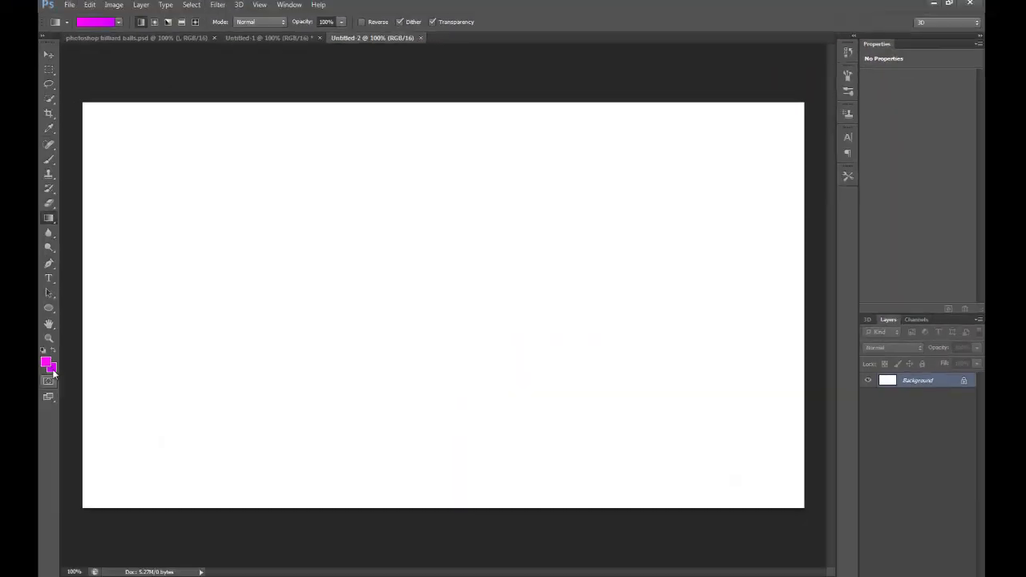
# - Fine-tune the foreground to pink ff09d9 and confirm the violet ba00ff background
pyautogui.click(61, 356)
pyautogui.moveTo(549, 149); pyautogui.dragTo(553, 131)
pyautogui.click(660, 104)
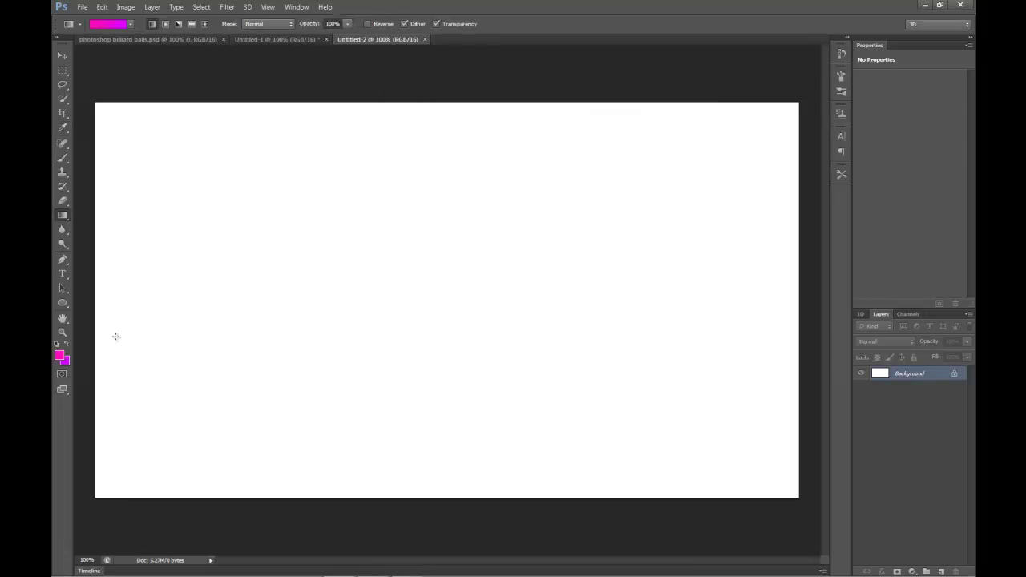
pyautogui.click(65, 365)
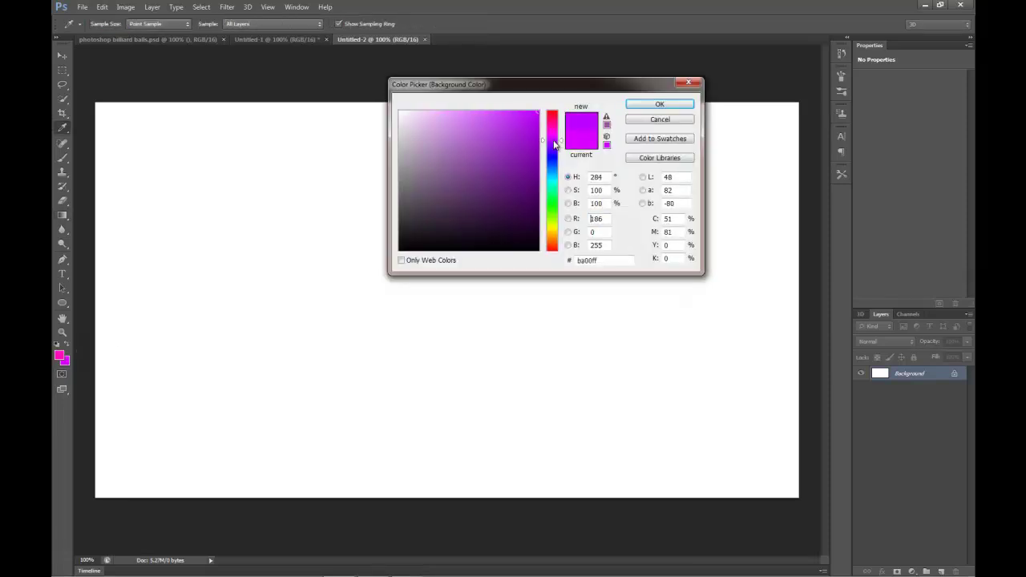
pyautogui.click(660, 104)
pyautogui.press('g')
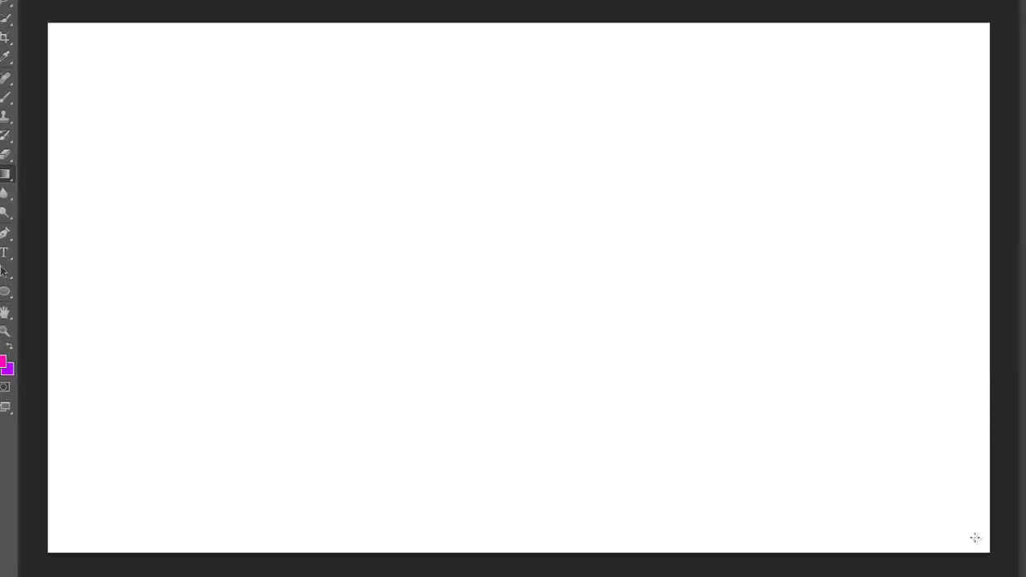
# - Undo the trial pink-to-violet gradient and set the foreground to cyan 09ffd9
pyautogui.moveTo(971, 535); pyautogui.dragTo(59, 35)
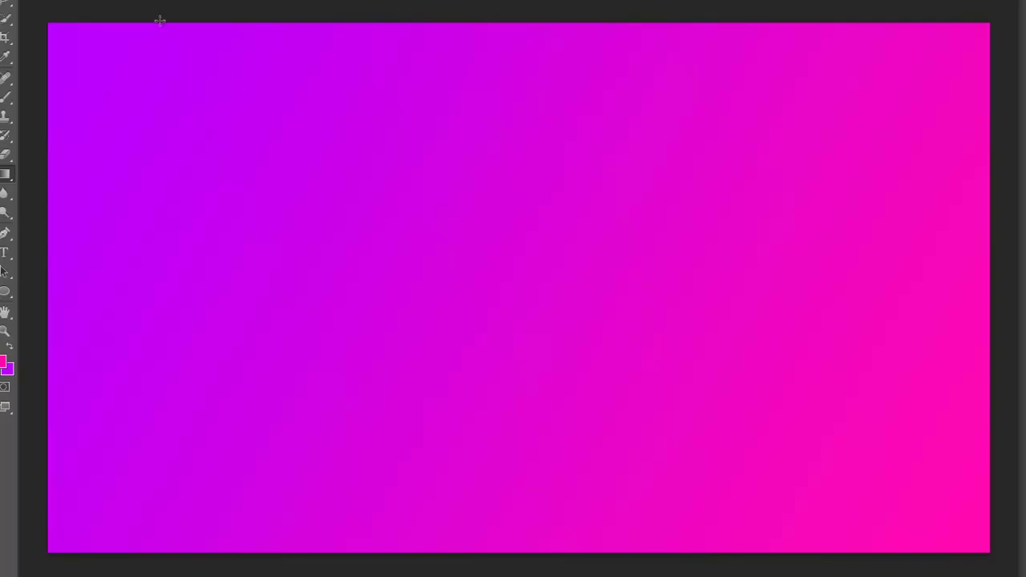
pyautogui.hotkey('ctrl', 'z')
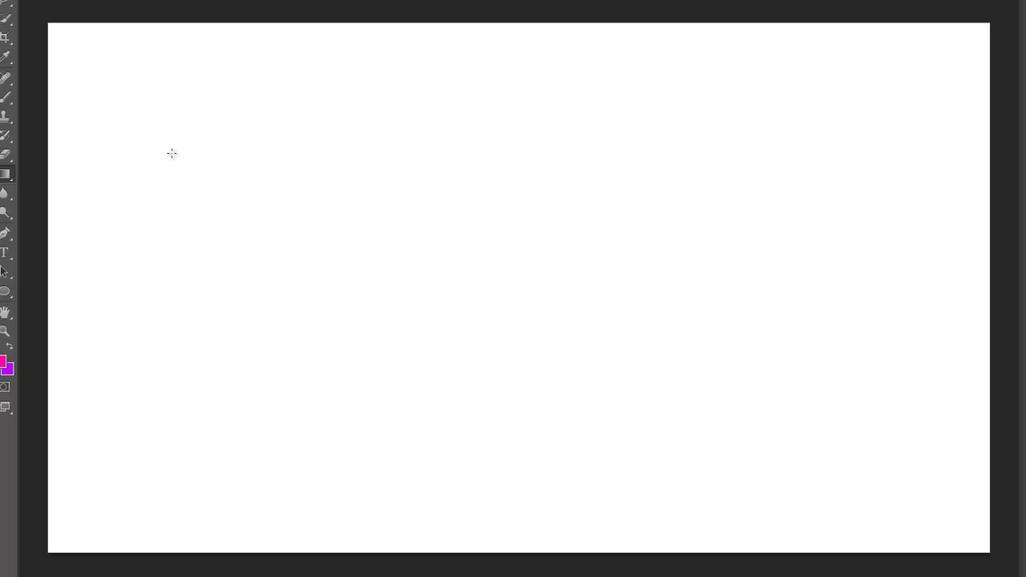
pyautogui.click(5, 362)
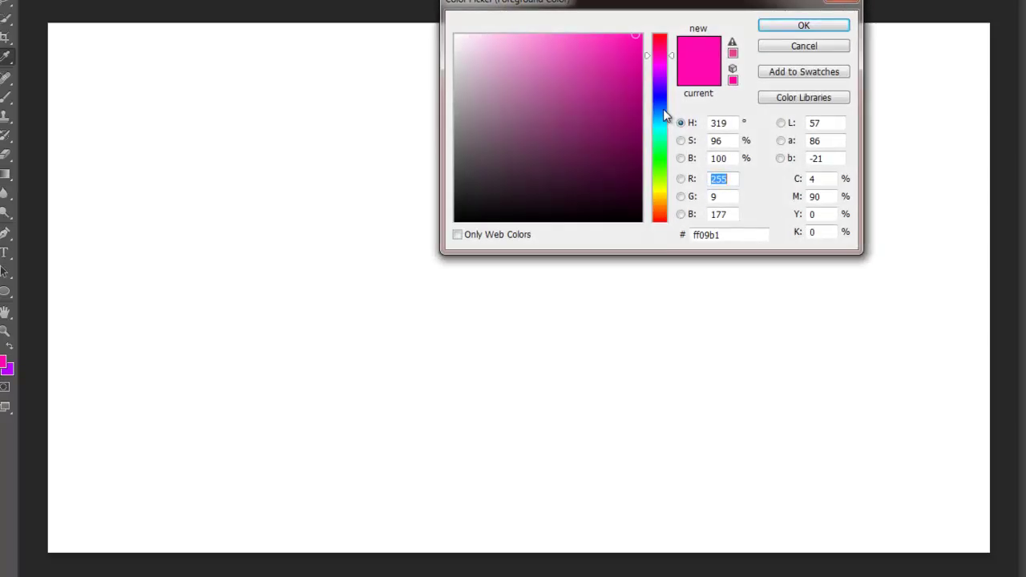
pyautogui.click(655, 128)
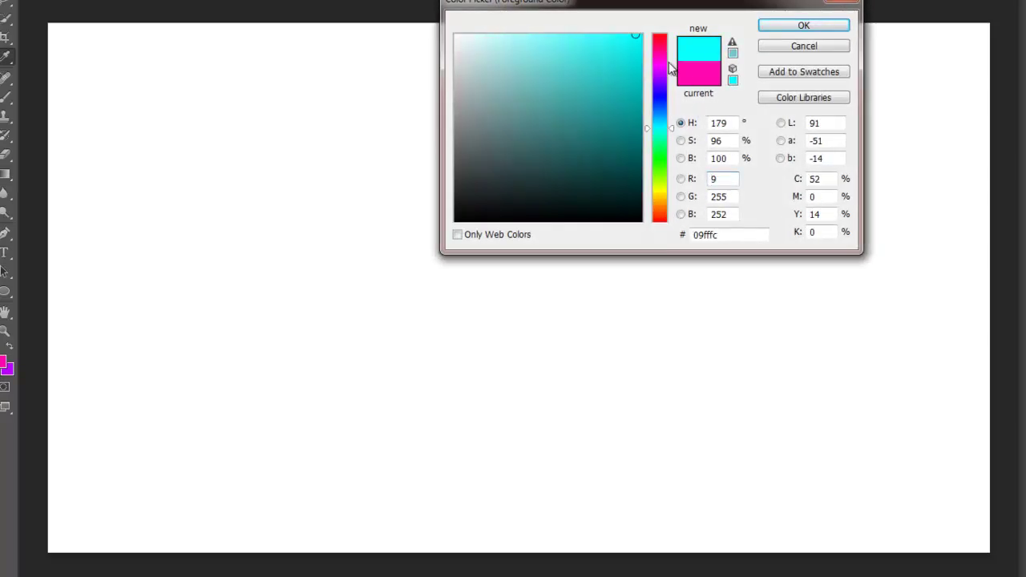
pyautogui.click(661, 122)
pyautogui.moveTo(662, 125); pyautogui.dragTo(666, 142)
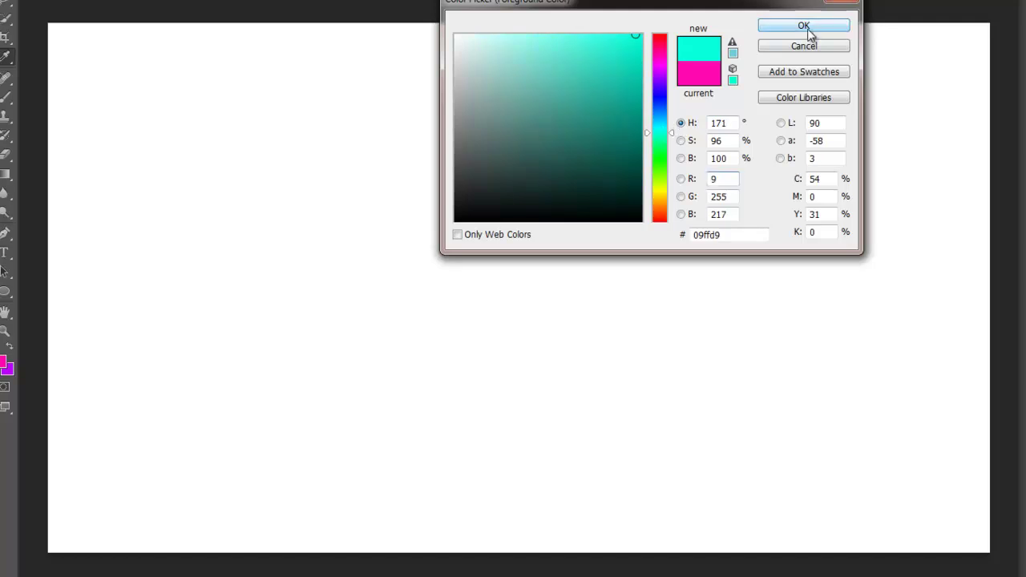
pyautogui.click(806, 29)
# - Set a blue background, drag a corner-to-corner gradient, and add an empty layer
pyautogui.click(9, 371)
pyautogui.click(665, 118)
pyautogui.click(803, 25)
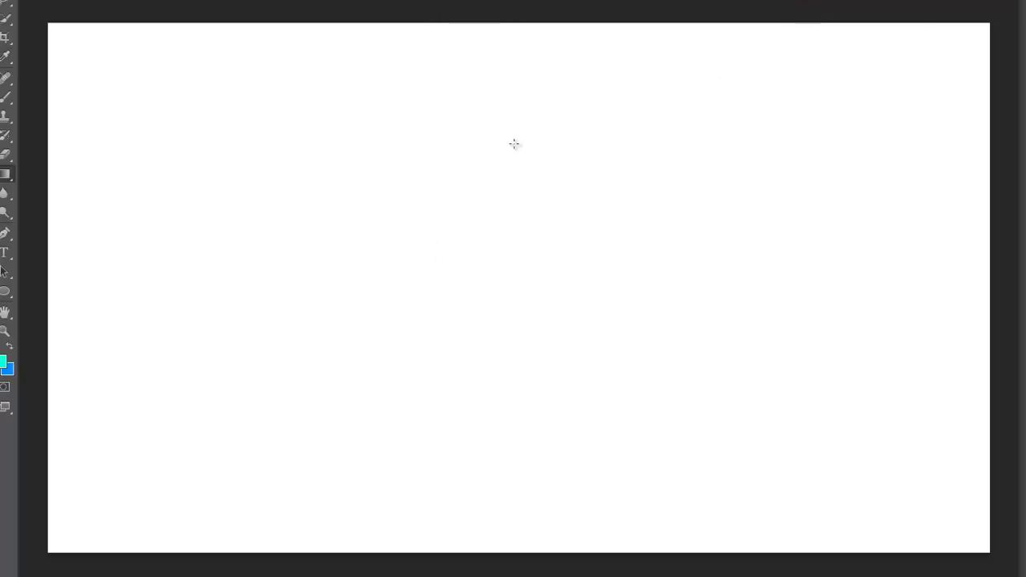
pyautogui.moveTo(962, 542); pyautogui.dragTo(61, 40)
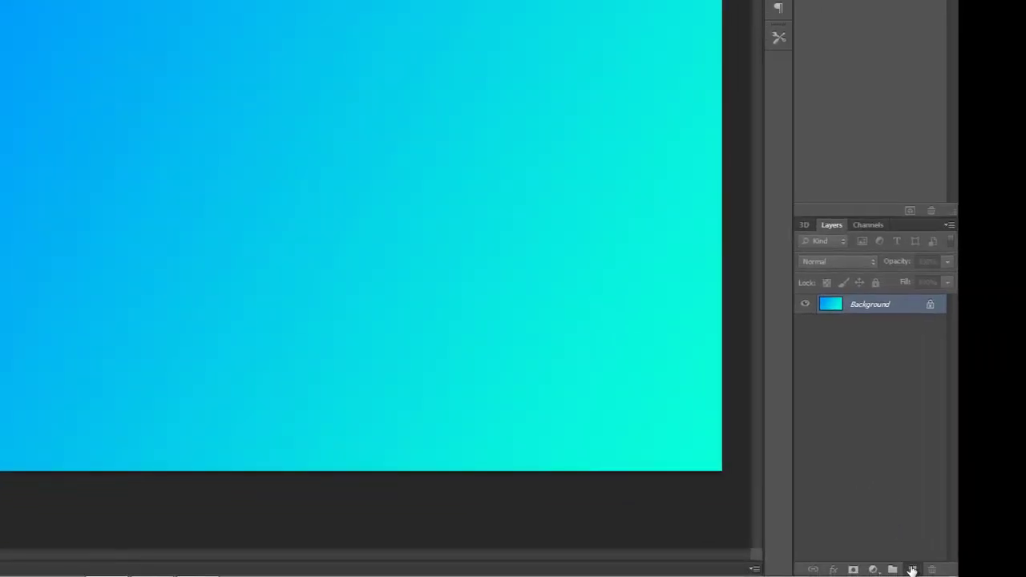
pyautogui.click(911, 567)
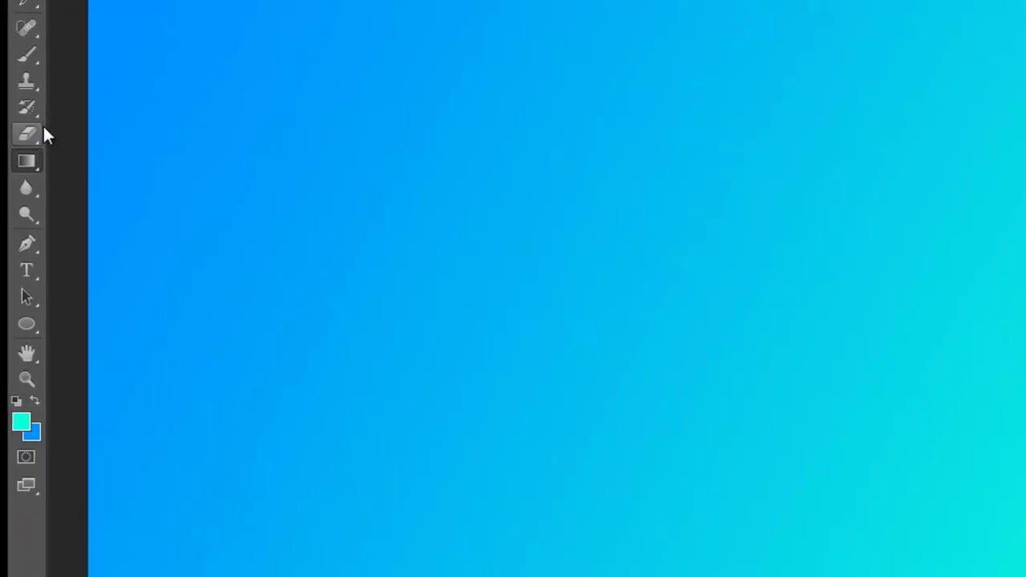
# - Fill the canvas with saturated yellow f2ff22 using the Paint Bucket Tool
pyautogui.rightClick(26, 159)
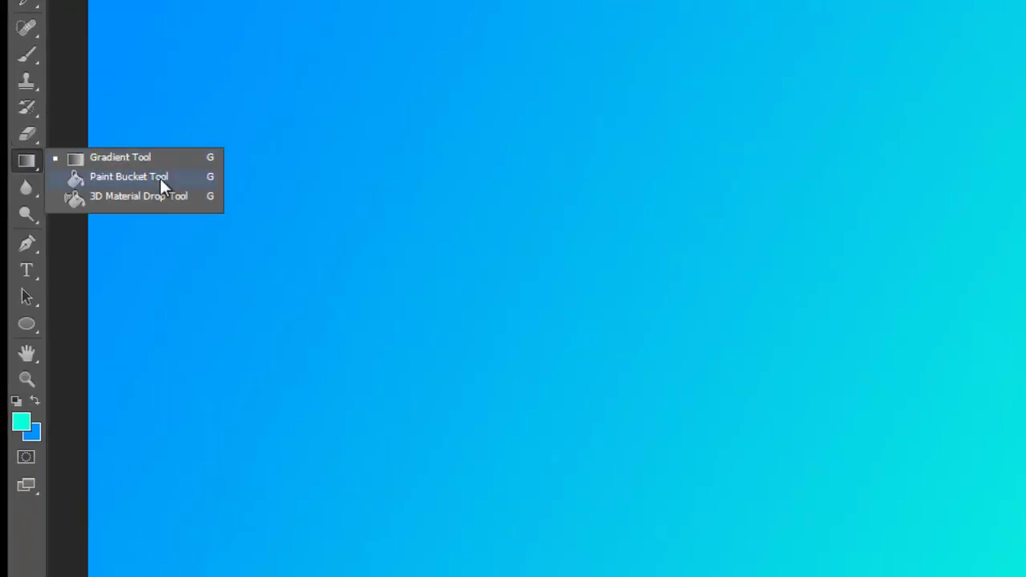
pyautogui.click(160, 179)
pyautogui.rightClick(26, 160)
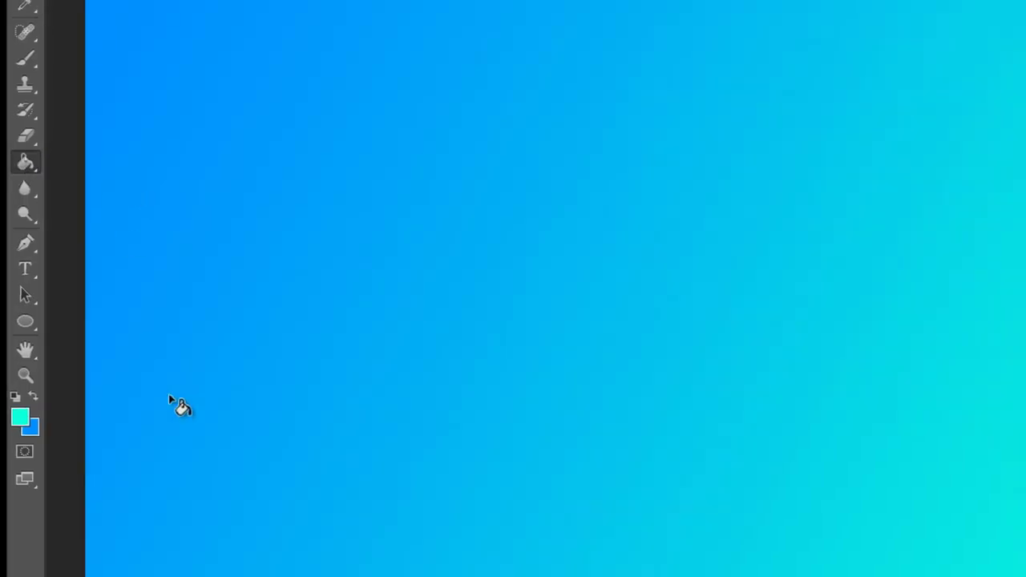
pyautogui.click(21, 422)
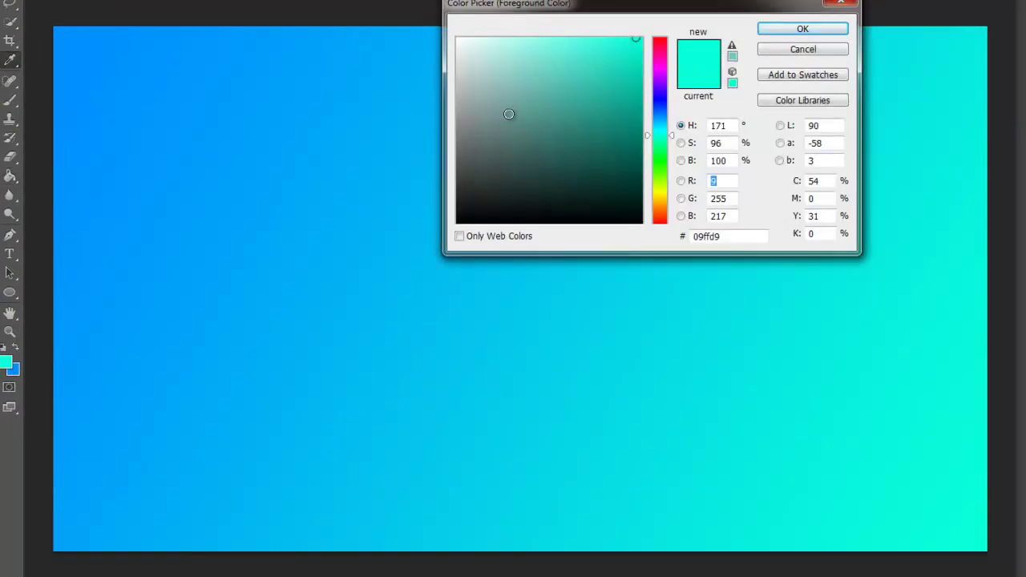
pyautogui.moveTo(661, 193); pyautogui.dragTo(661, 190)
pyautogui.moveTo(613, 41); pyautogui.dragTo(646, 38)
pyautogui.click(830, 31)
pyautogui.click(386, 435)
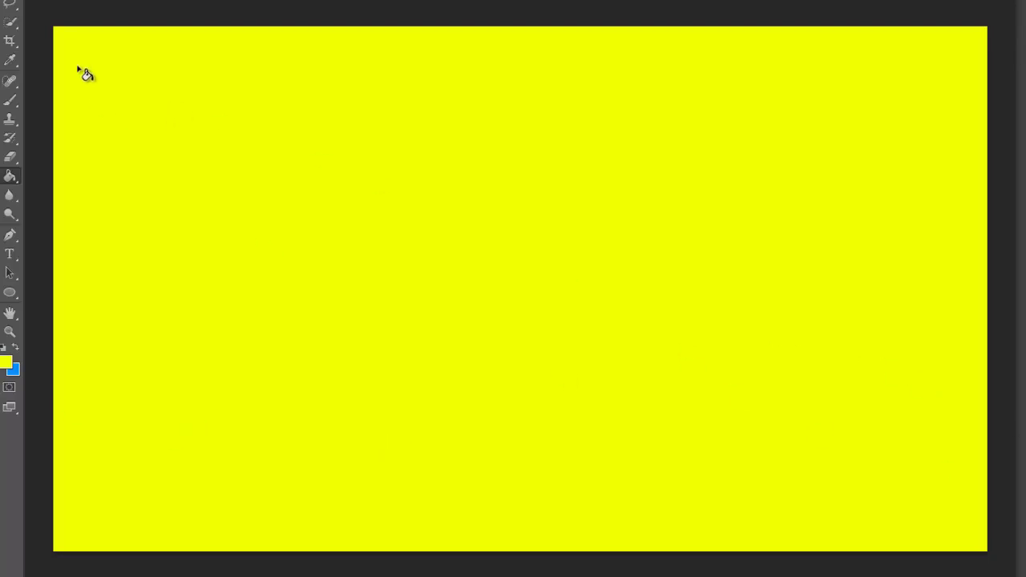
# - Select a full-width band across the canvas top with the Rectangular Marquee
pyautogui.rightClick(10, 0)
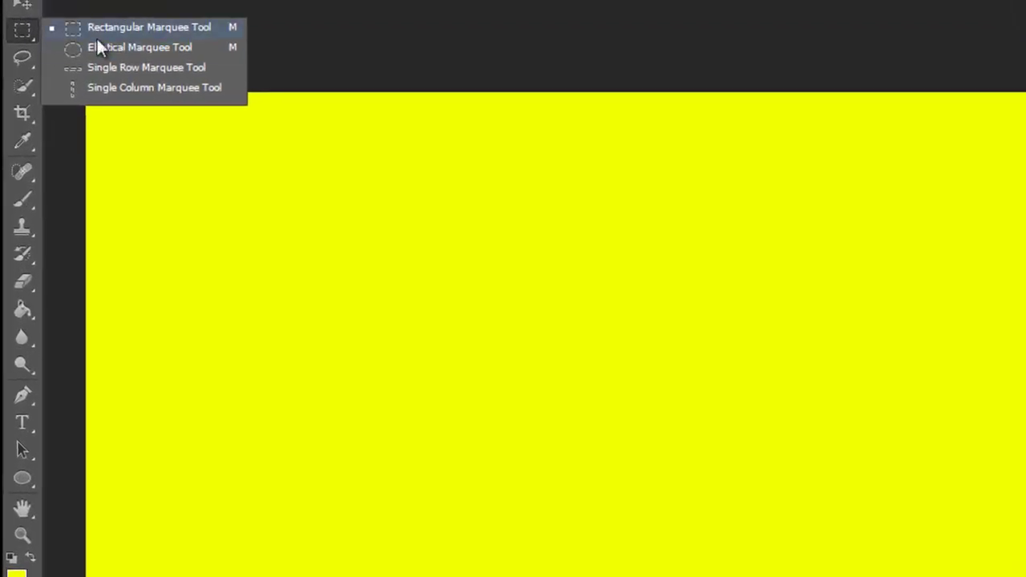
pyautogui.click(194, 25)
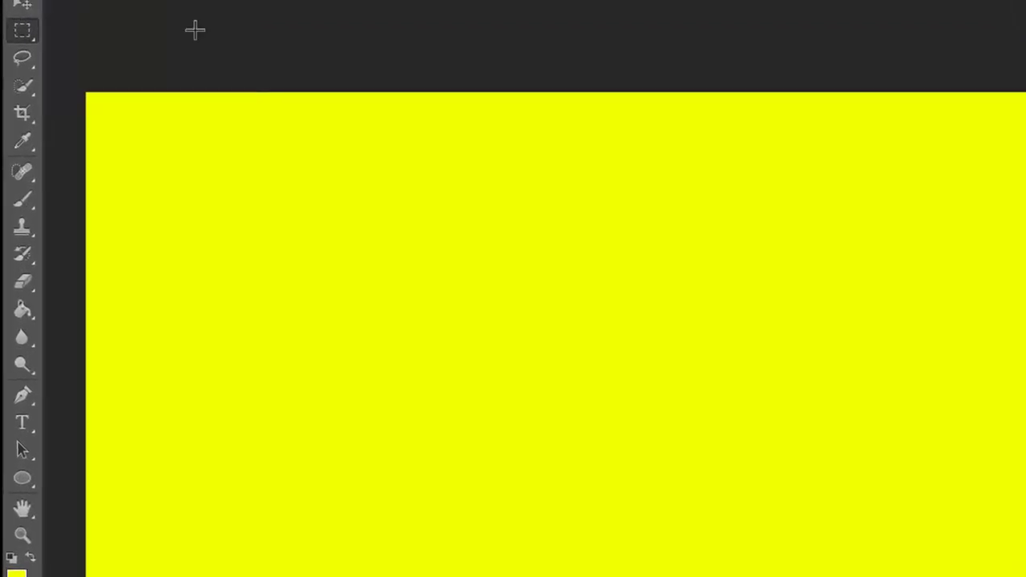
pyautogui.moveTo(87, 93); pyautogui.dragTo(189, 156)
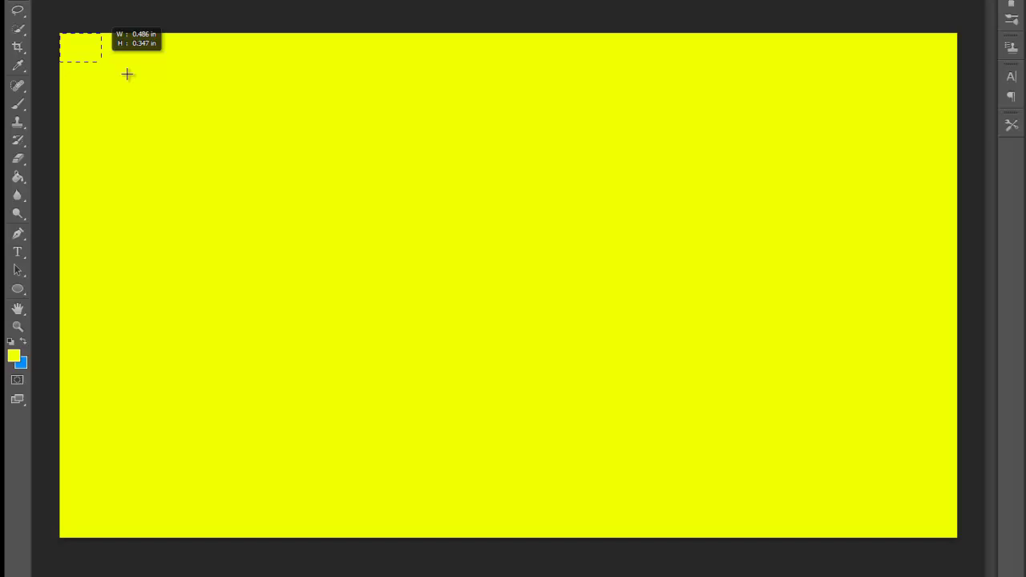
pyautogui.moveTo(127, 75); pyautogui.dragTo(1014, 174)
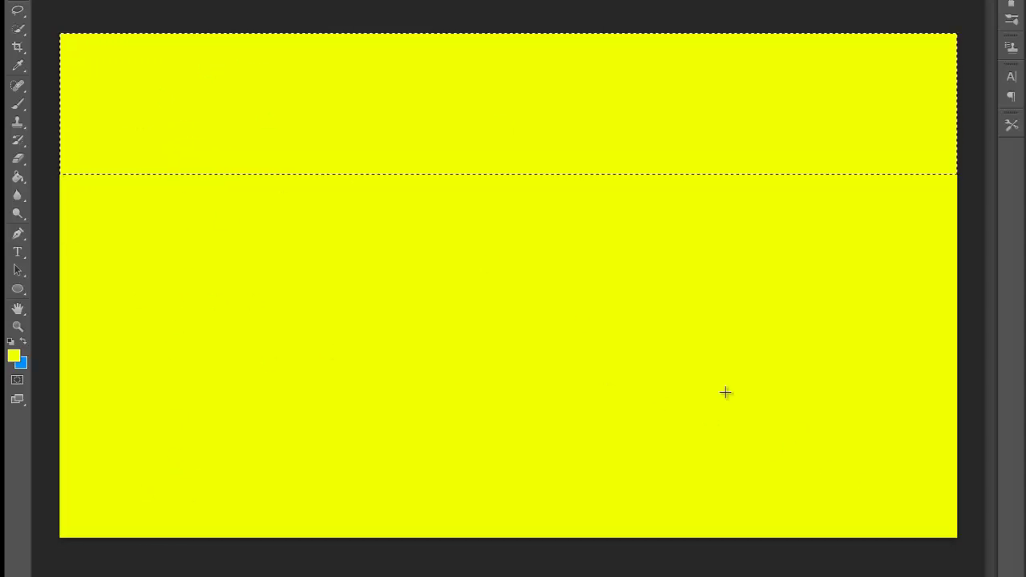
# - Fill the top band with a white (255) background colour, then move the selection down
pyautogui.click(20, 363)
pyautogui.write('255')
pyautogui.press('Tab')
pyautogui.write('255')
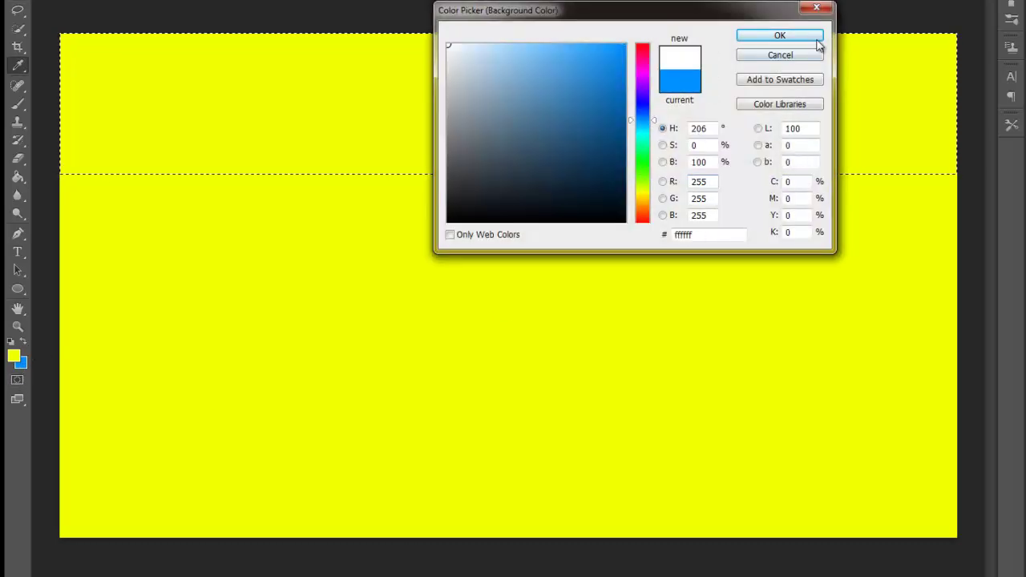
pyautogui.click(779, 35)
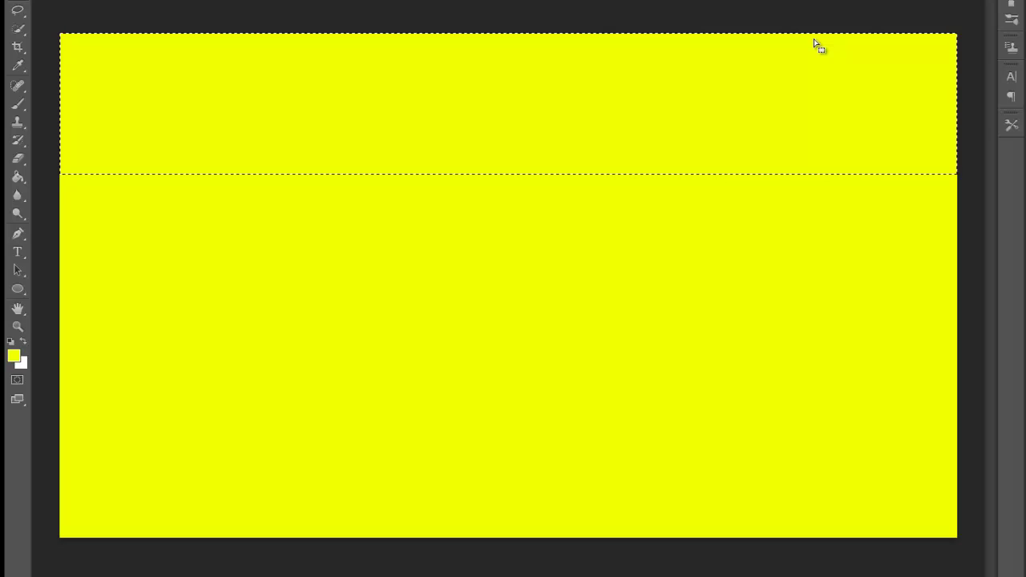
pyautogui.hotkey('ctrl', 'BackSpace')
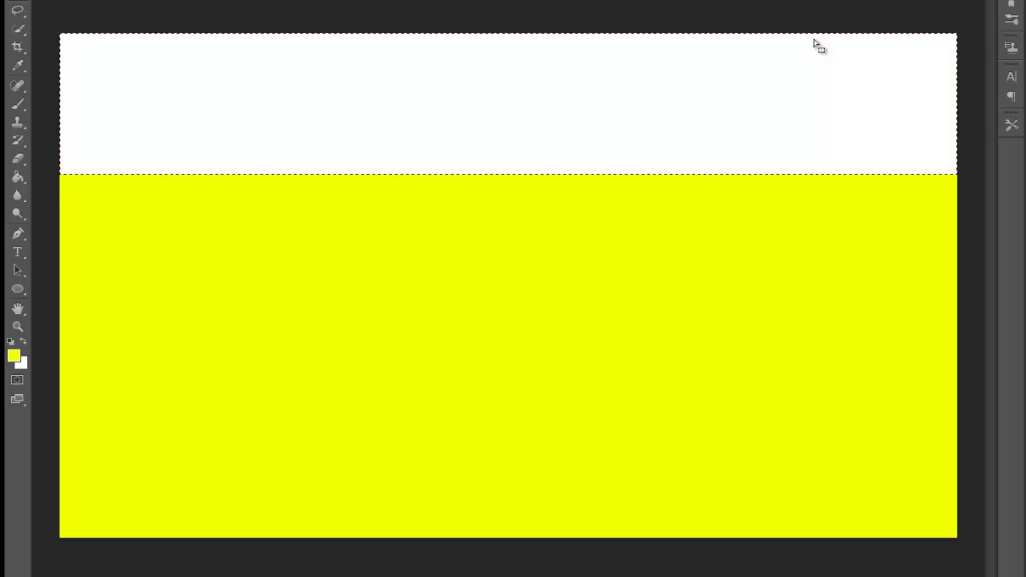
pyautogui.hotkey('alt', 'BackSpace')
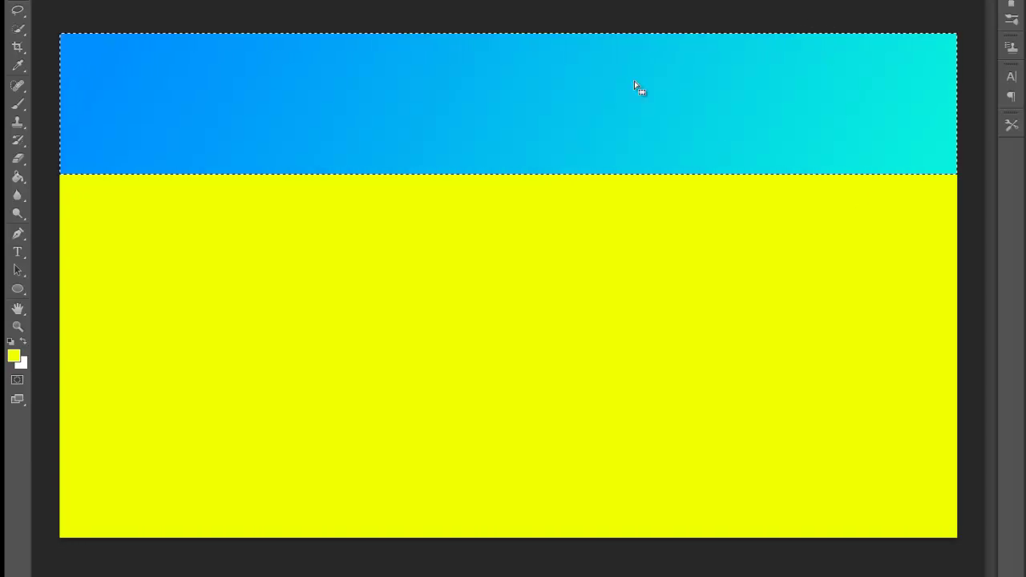
pyautogui.hotkey('ctrl', 'z')
pyautogui.hotkey('ctrl', 'BackSpace')
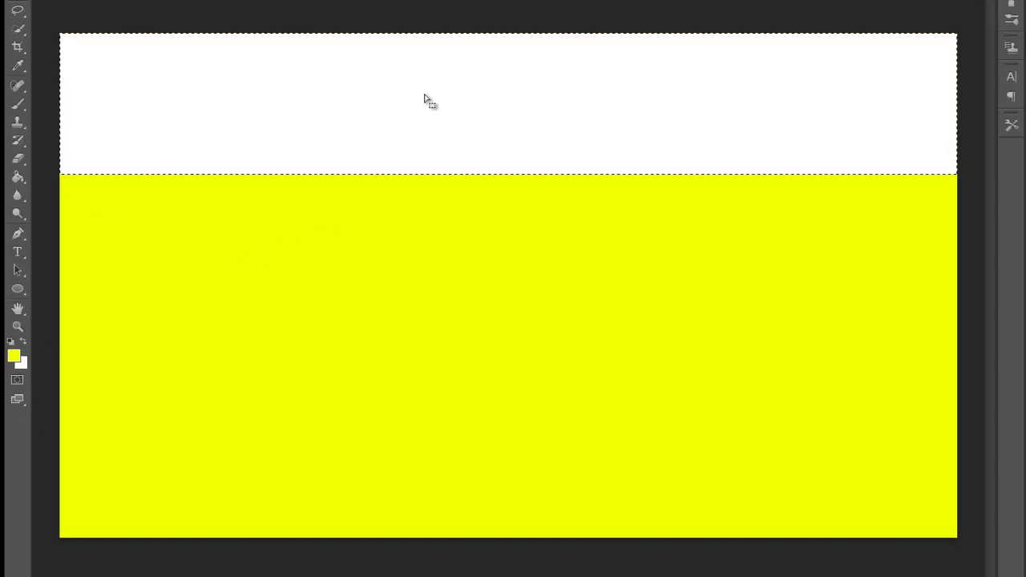
pyautogui.moveTo(264, 130); pyautogui.dragTo(261, 486)
# - Fill the lower selected band with white and deselect
pyautogui.hotkey('ctrl', 'BackSpace')
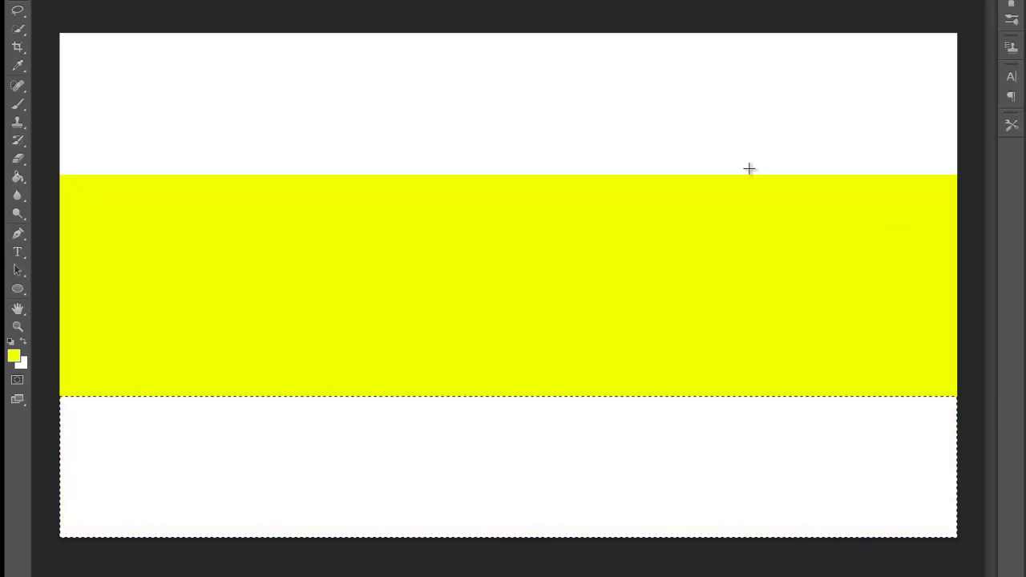
pyautogui.hotkey('ctrl', 'd')
pyautogui.hotkey('alt', 's')
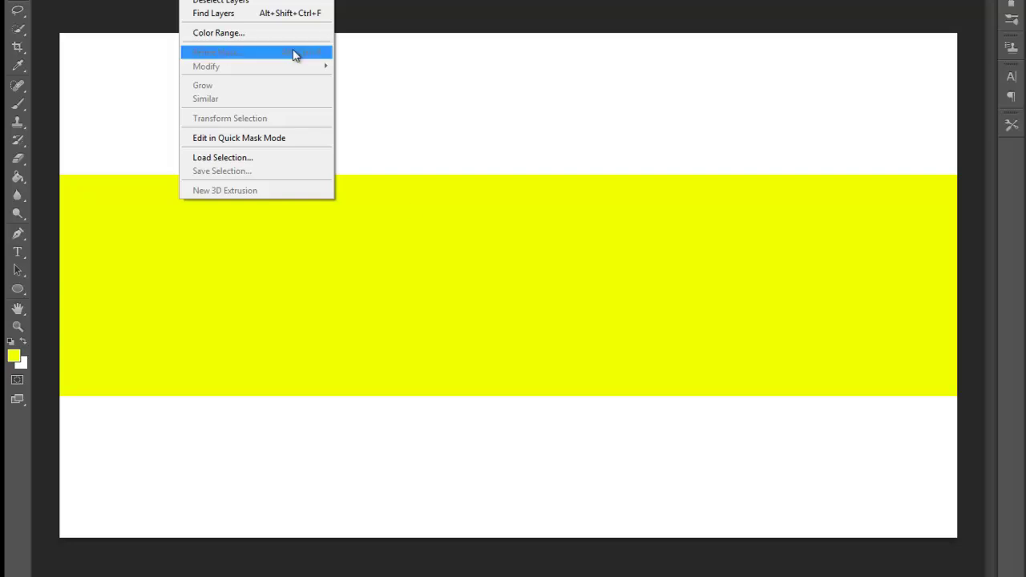
pyautogui.press('Escape')
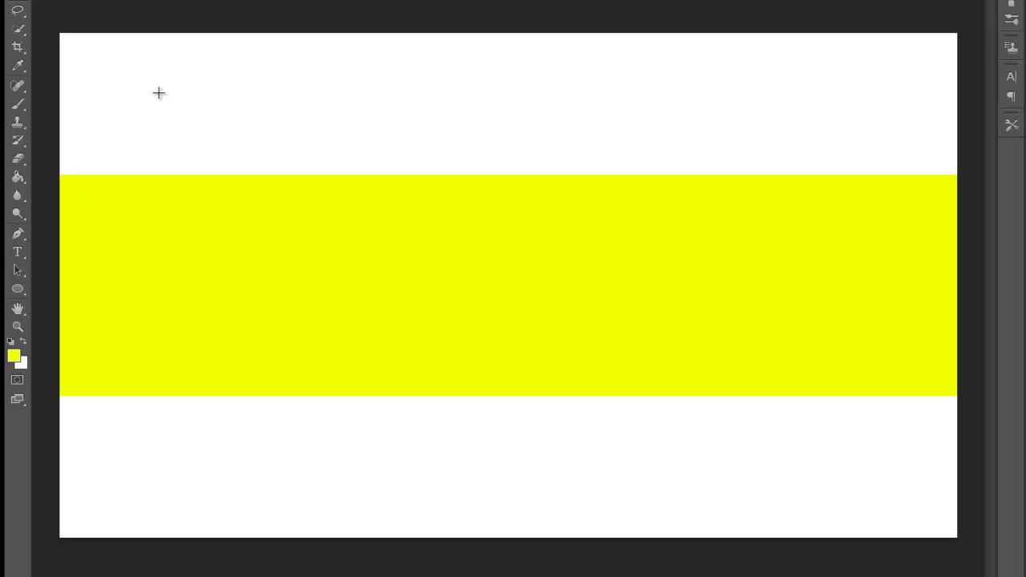
# - Draw a white ellipse circle on the yellow stripe
pyautogui.click(20, 287)
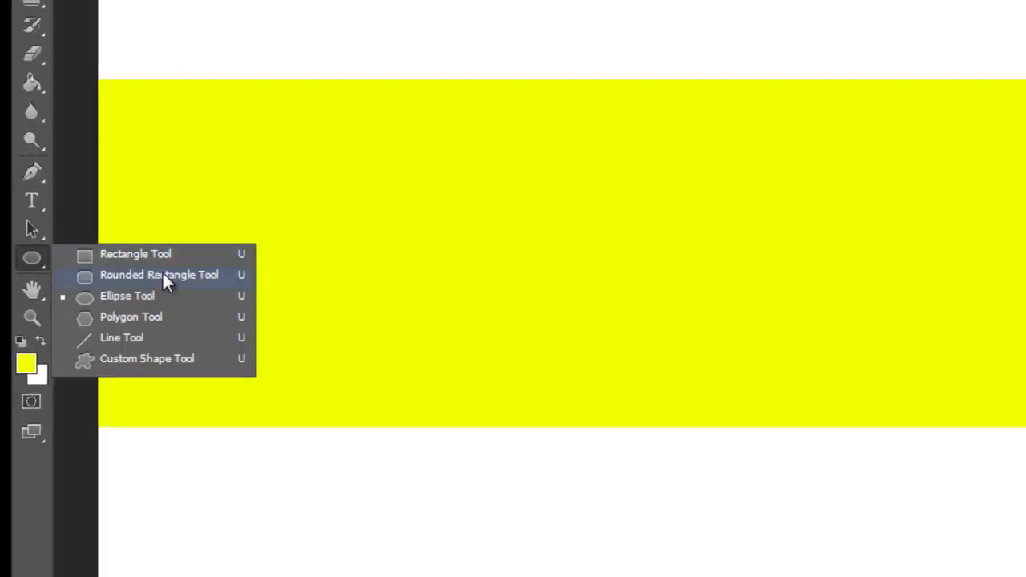
pyautogui.click(80, 260)
pyautogui.rightClick(30, 262)
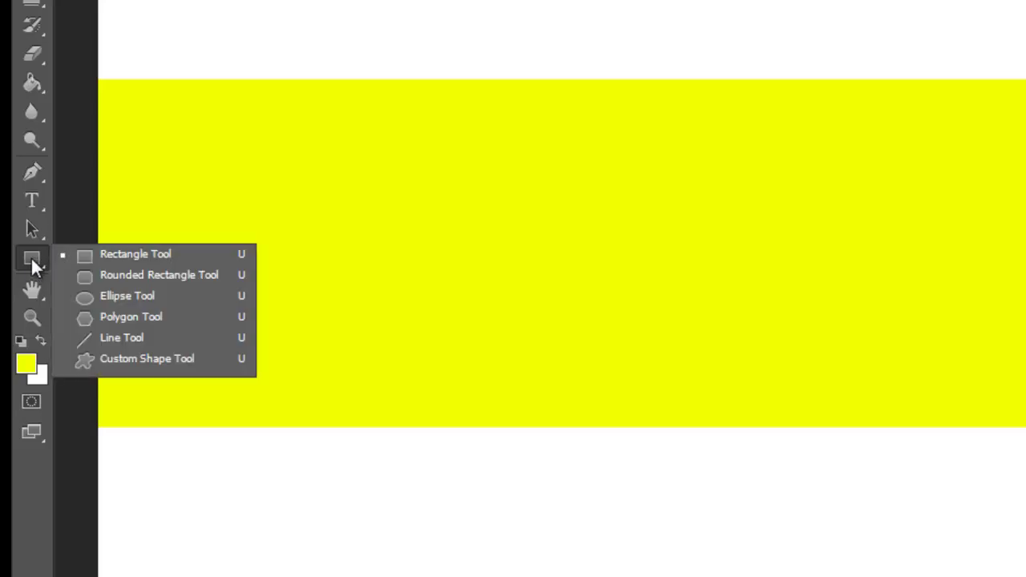
pyautogui.click(158, 296)
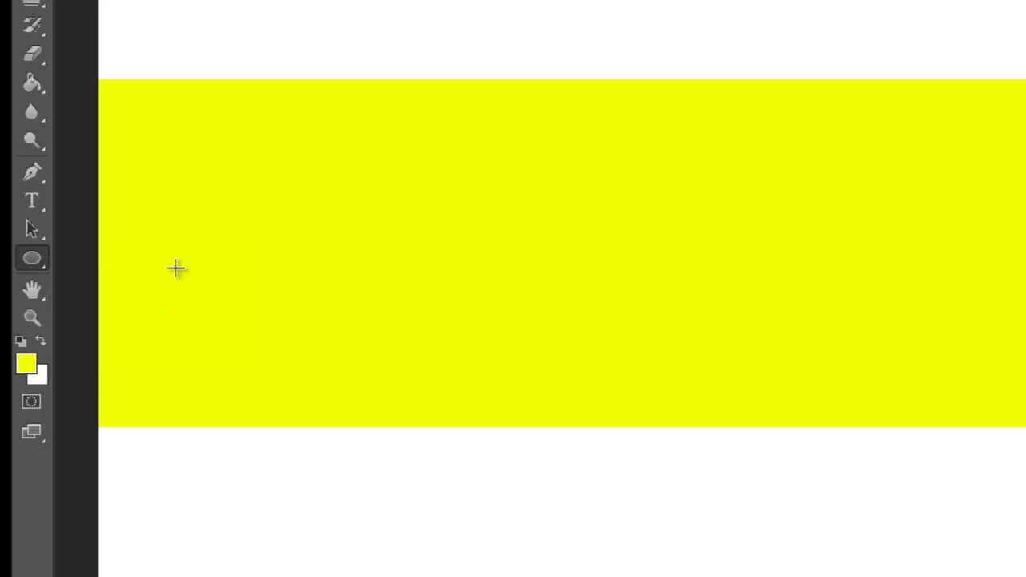
pyautogui.click(26, 364)
pyautogui.click(447, 57)
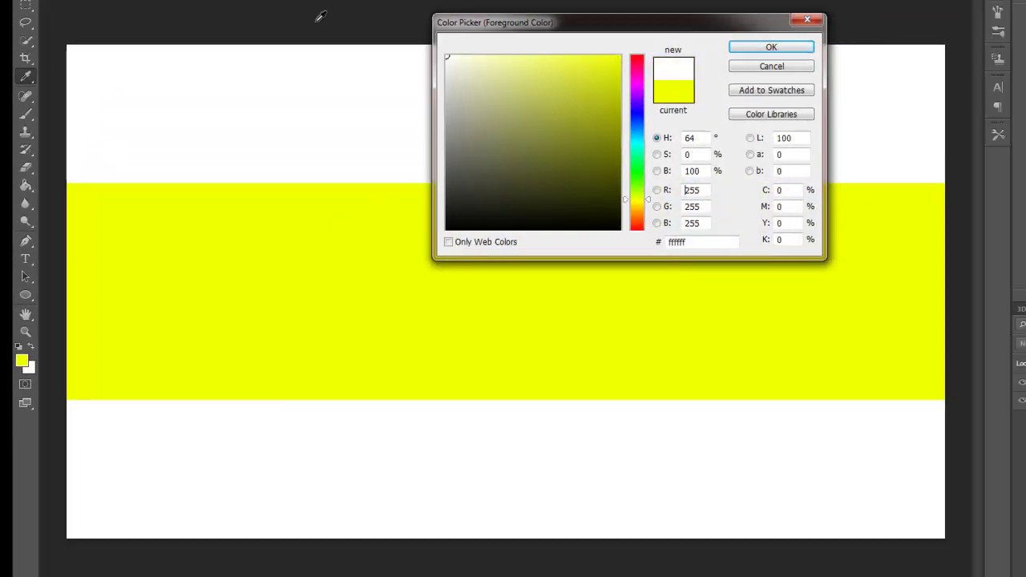
pyautogui.click(768, 48)
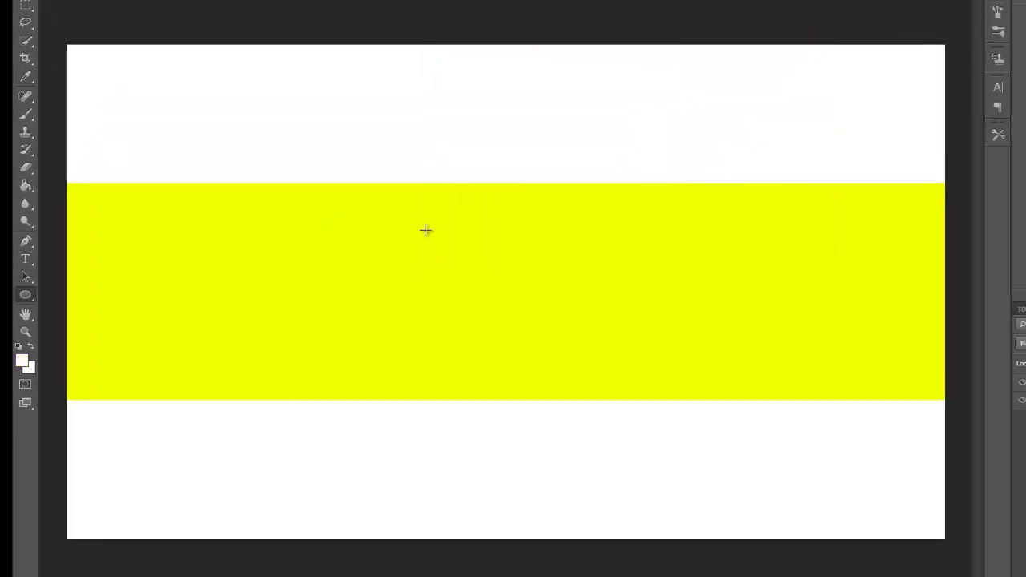
pyautogui.moveTo(437, 197); pyautogui.dragTo(676, 353)
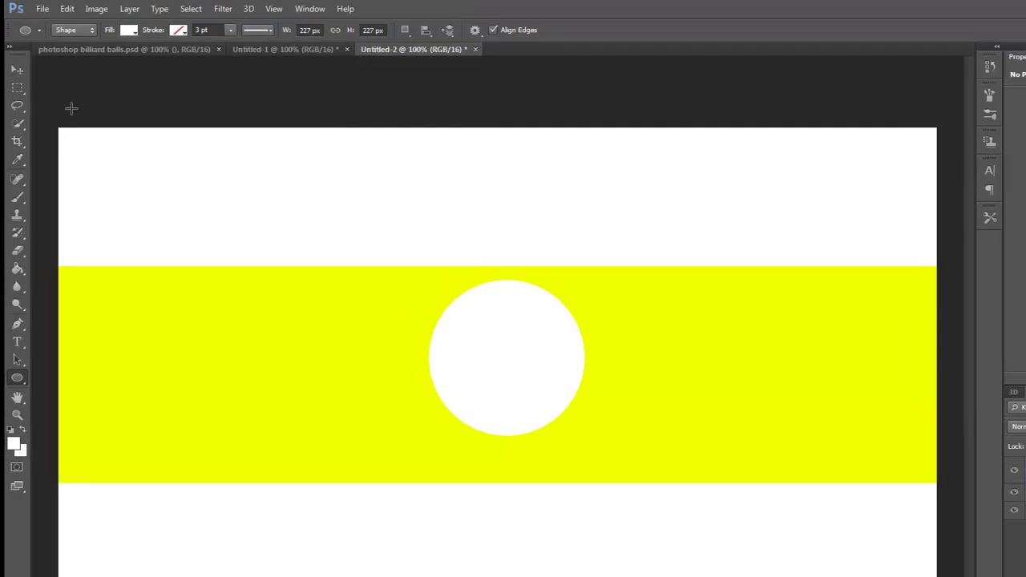
# - Align the circle to vertical and horizontal centres with the Move tool
pyautogui.click(22, 77)
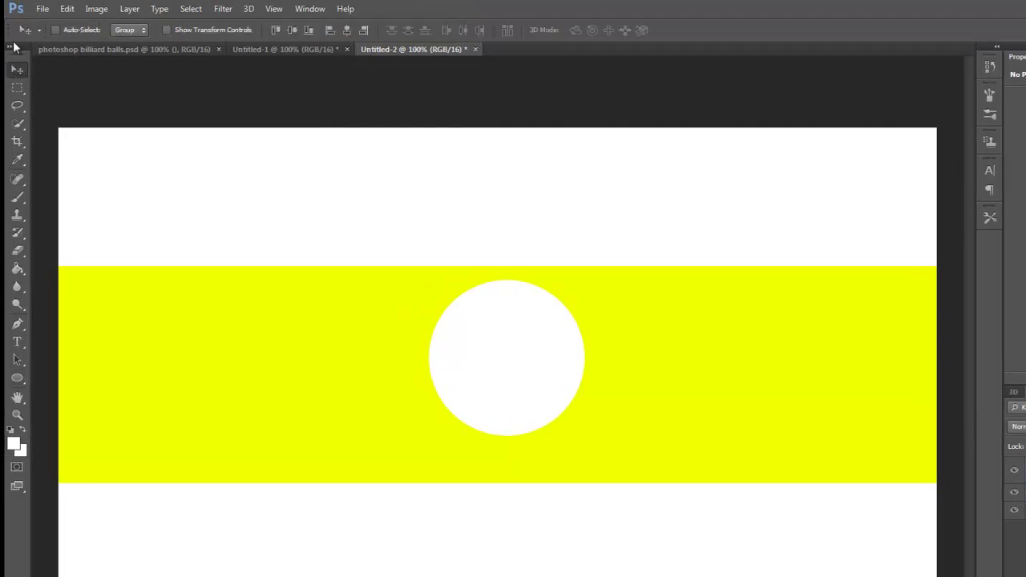
pyautogui.click(293, 31)
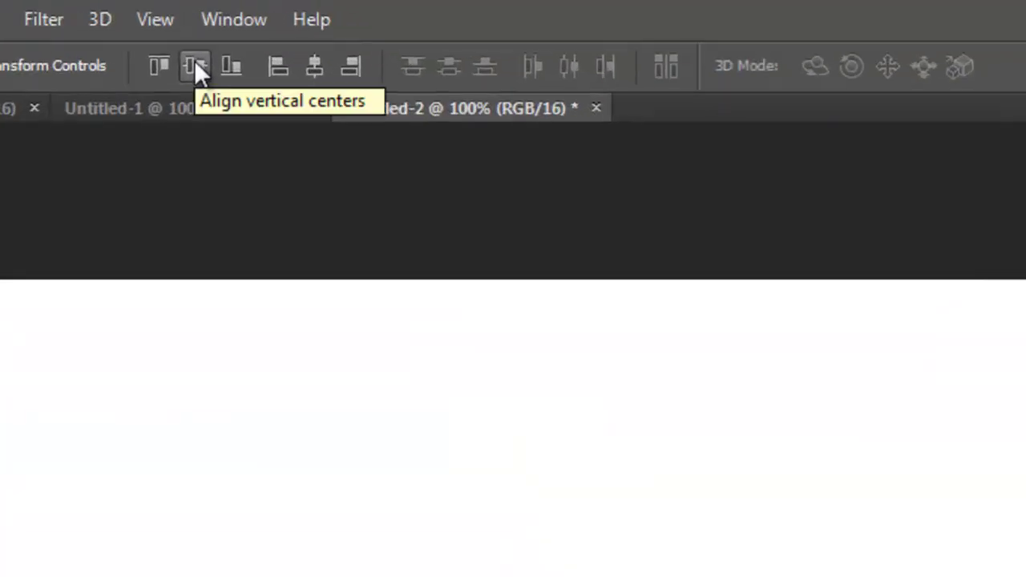
pyautogui.click(313, 70)
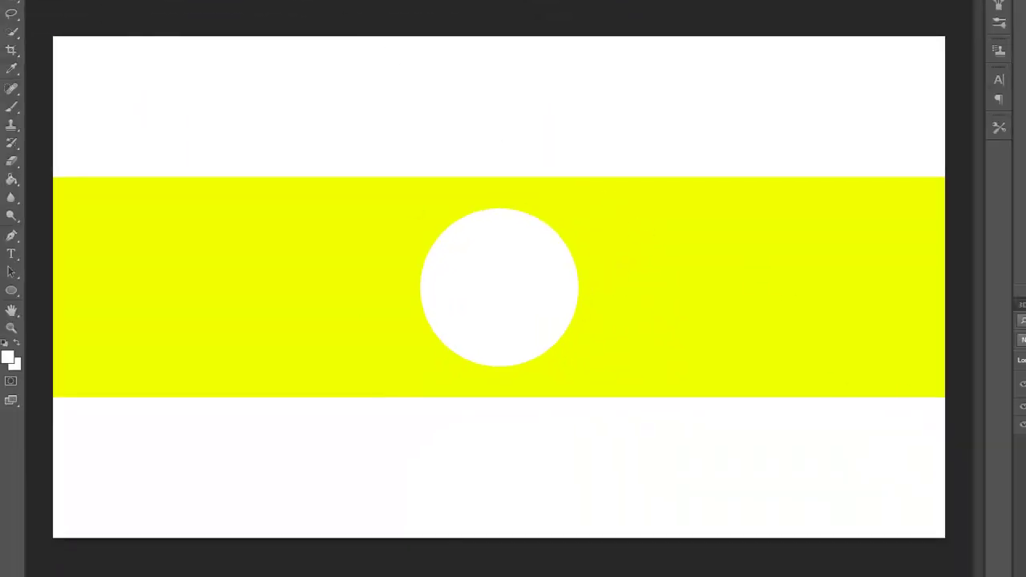
# - Start a text layer inside the circle with the number and a chosen font size
pyautogui.click(12, 254)
pyautogui.click(298, 1)
pyautogui.click(303, 2)
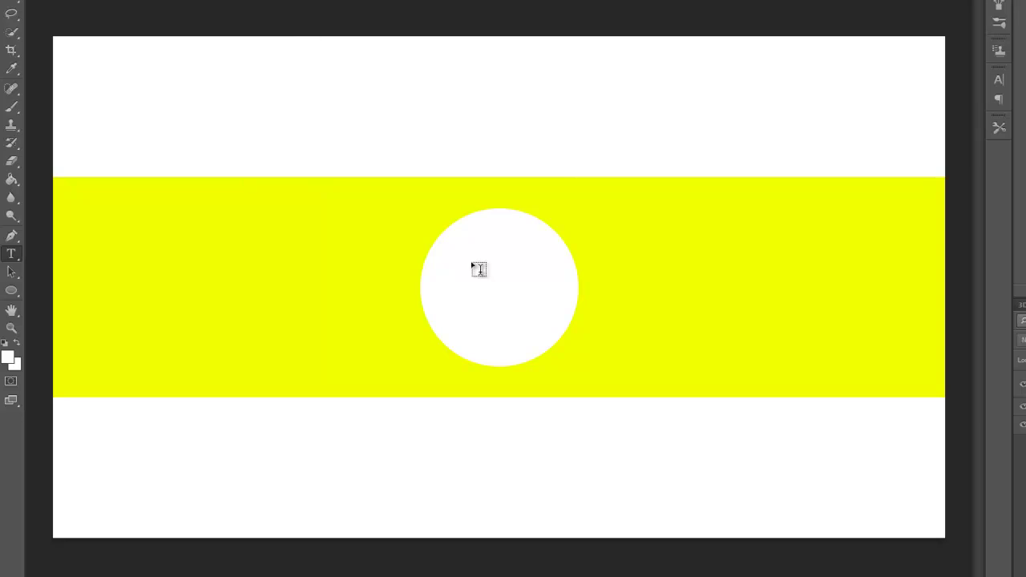
pyautogui.click(469, 290)
pyautogui.write('A')
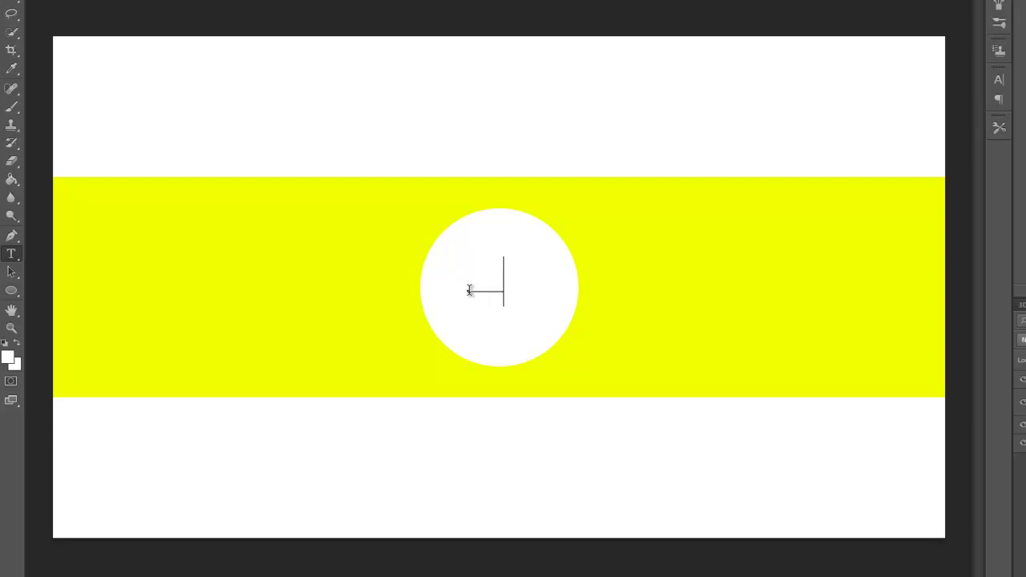
pyautogui.hotkey('ctrl', 'a')
# - Colour the number black 000000 and commit the text
pyautogui.click(556, 172)
pyautogui.doubleClick(687, 236)
pyautogui.write('000000')
pyautogui.click(786, 38)
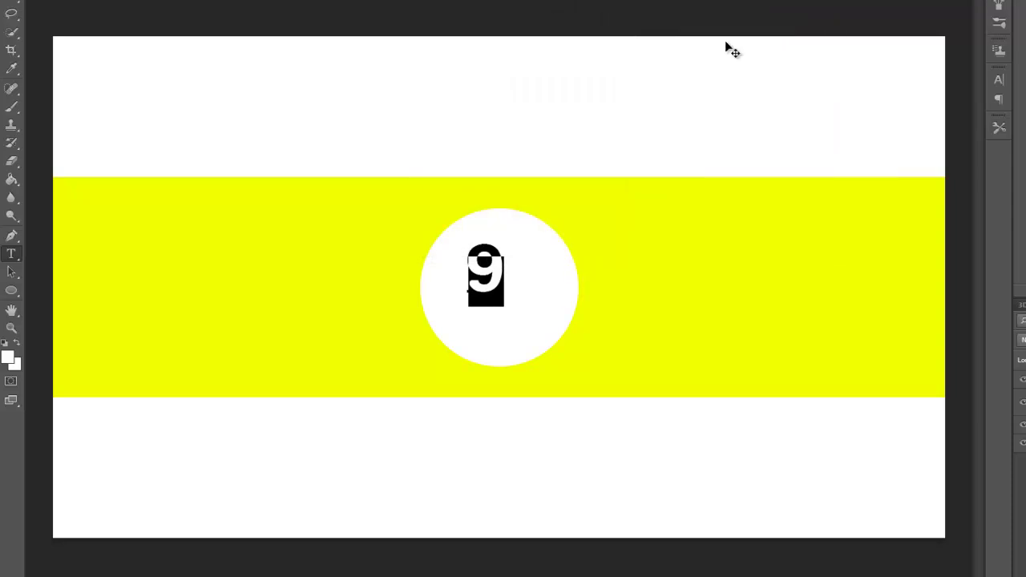
pyautogui.hotkey('ctrl', 'Return')
# - Move the 9 to the circle's centre, nudging it with the arrow keys
pyautogui.press('v')
pyautogui.moveTo(487, 256); pyautogui.dragTo(504, 274)
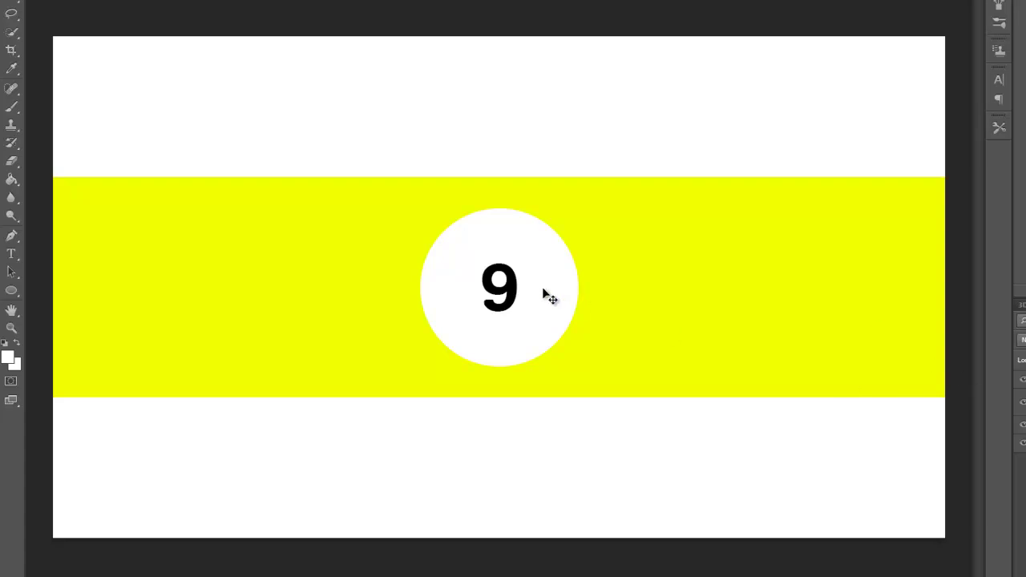
pyautogui.press('Up')
pyautogui.press('Up')
pyautogui.press('Up')
pyautogui.press('Up')
pyautogui.press('Up')
pyautogui.press('Up')
pyautogui.press('Up')
pyautogui.press('Up')
pyautogui.press('Up')
pyautogui.press('Up')
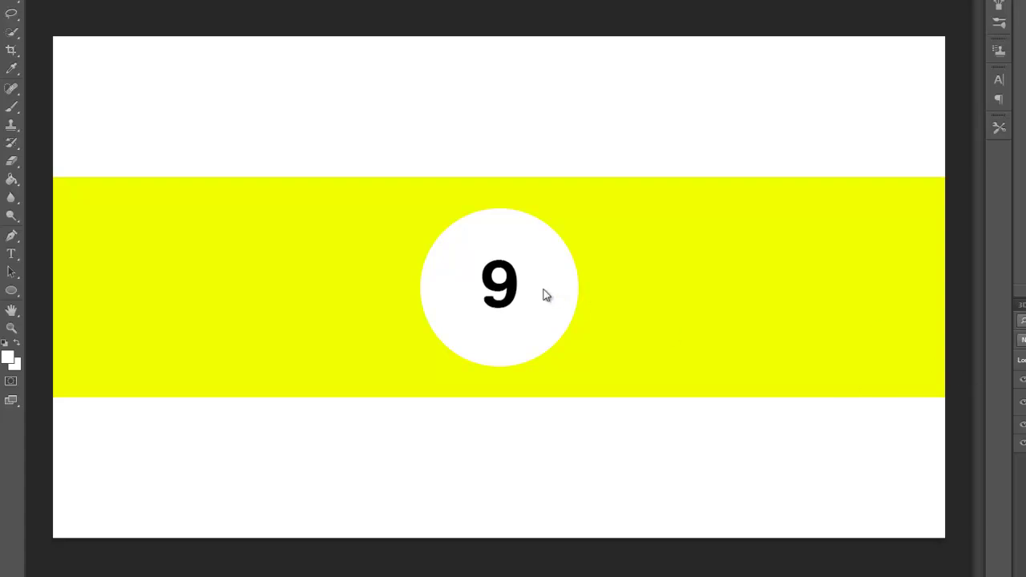
pyautogui.press('Up')
pyautogui.press('Up')
pyautogui.press('Up')
pyautogui.press('Up')
pyautogui.press('Up')
pyautogui.press('Up')
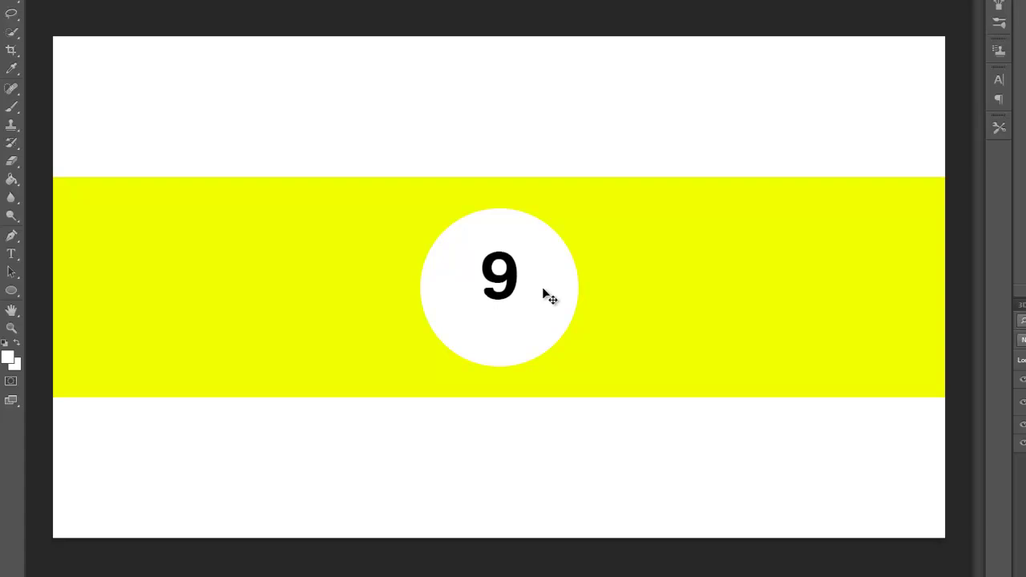
pyautogui.press('Down')
pyautogui.press('Down')
pyautogui.press('Down')
pyautogui.press('Down')
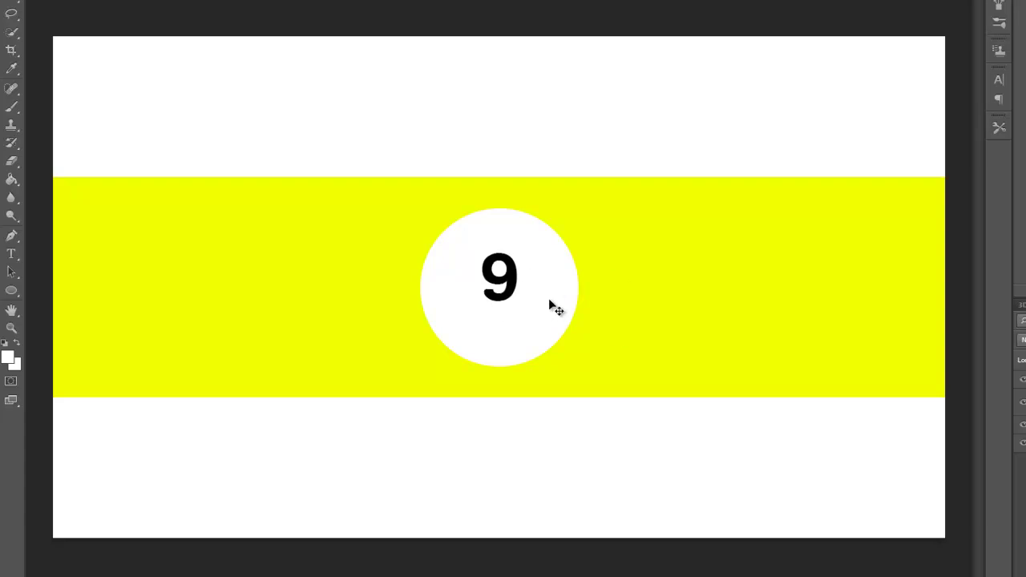
# - Create a small ')' text character and rotate it into a smile-shaped curve
pyautogui.press('t')
pyautogui.click(291, 287)
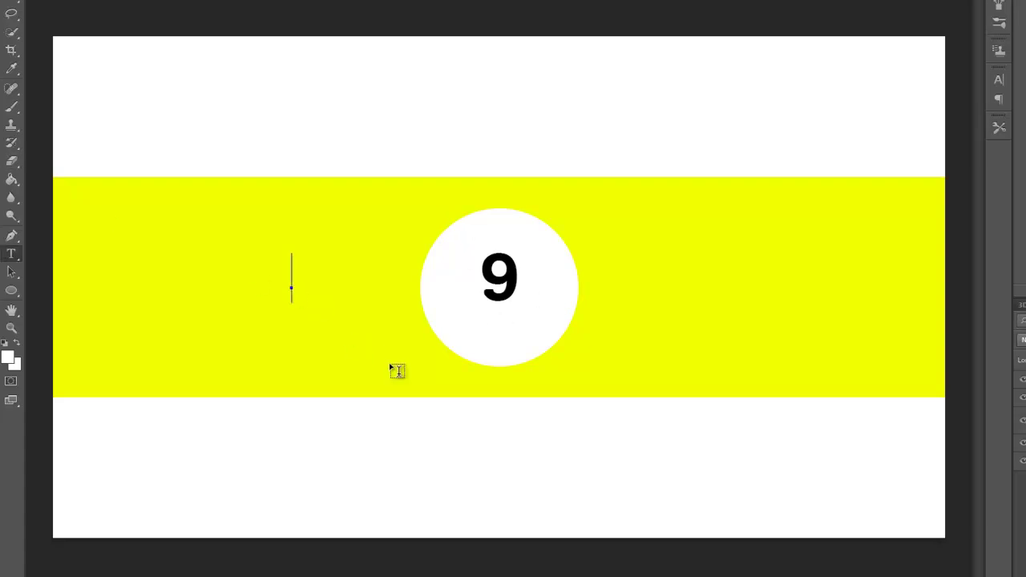
pyautogui.write(')')
pyautogui.hotkey('ctrl', 'a')
pyautogui.hotkey('ctrl', 'shift', ',')
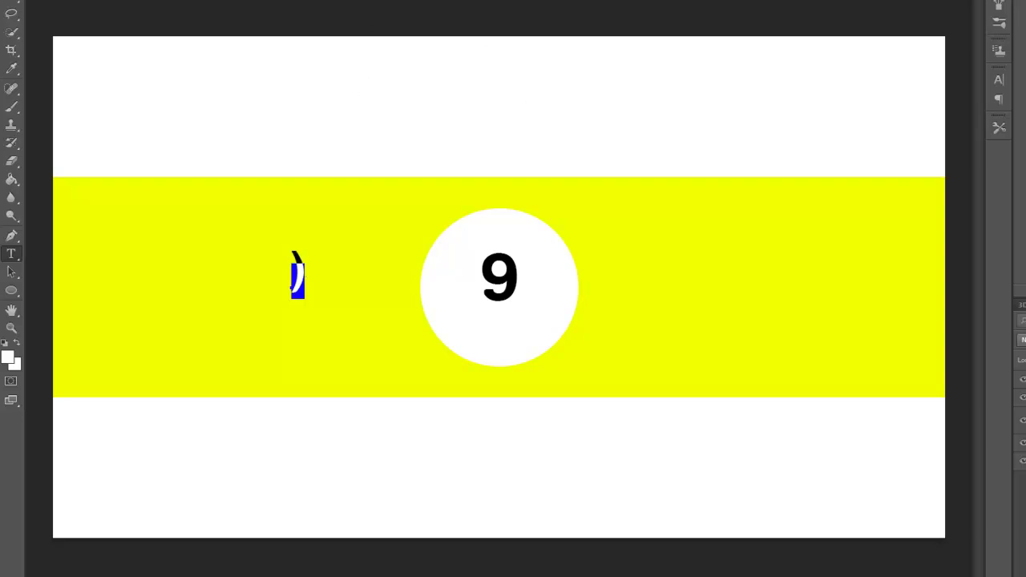
pyautogui.hotkey('ctrl', 'Return')
pyautogui.hotkey('ctrl', 't')
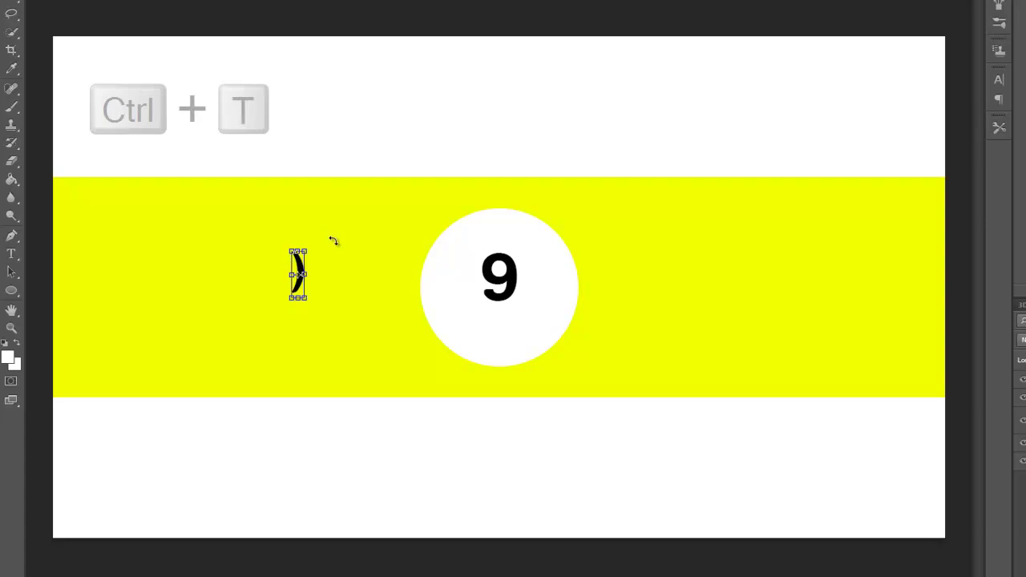
pyautogui.moveTo(325, 242); pyautogui.dragTo(341, 298)
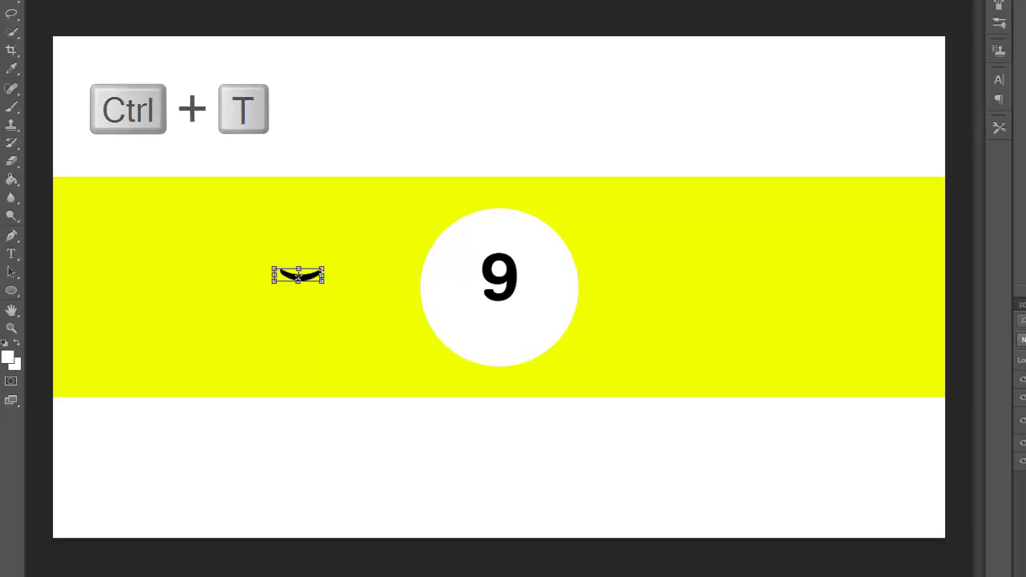
pyautogui.press('Return')
# - Move the curve beneath the 9 and align both layers on horizontal centres
pyautogui.moveTo(320, 286); pyautogui.dragTo(499, 314)
pyautogui.moveTo(485, 396); pyautogui.dragTo(486, 408)
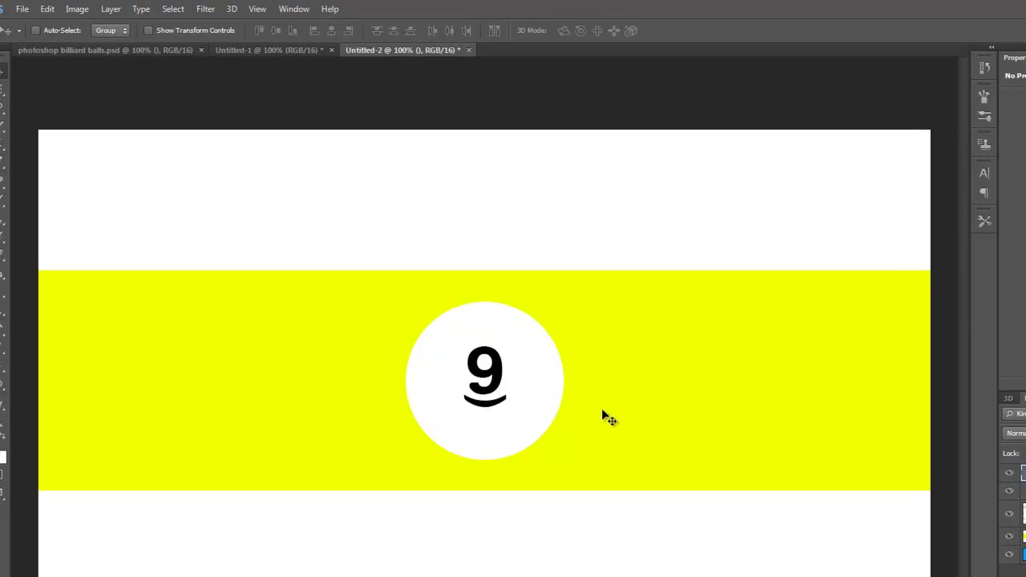
pyautogui.keyDown('shift'); pyautogui.click(1017, 491); pyautogui.keyUp('shift')
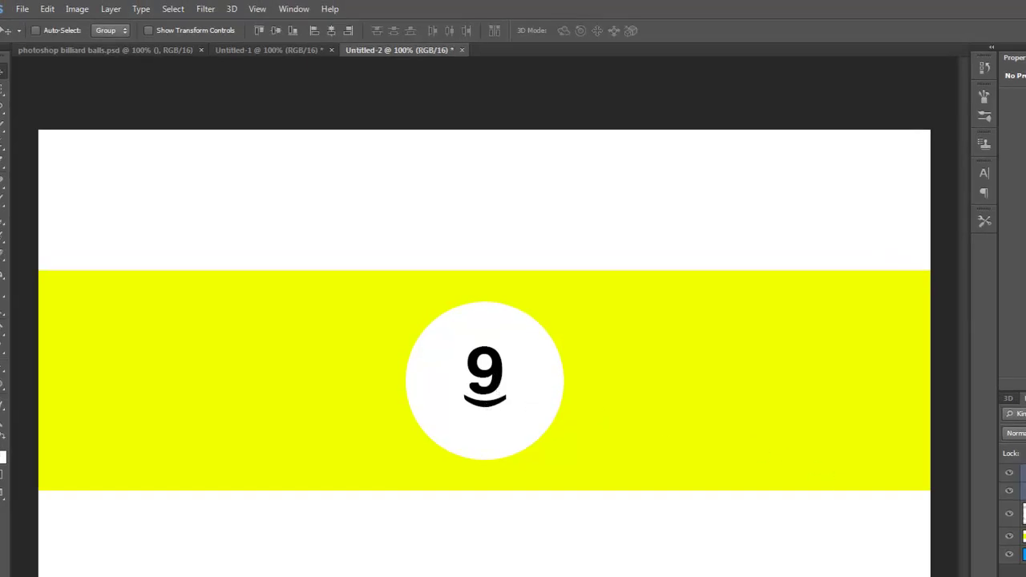
pyautogui.click(277, 32)
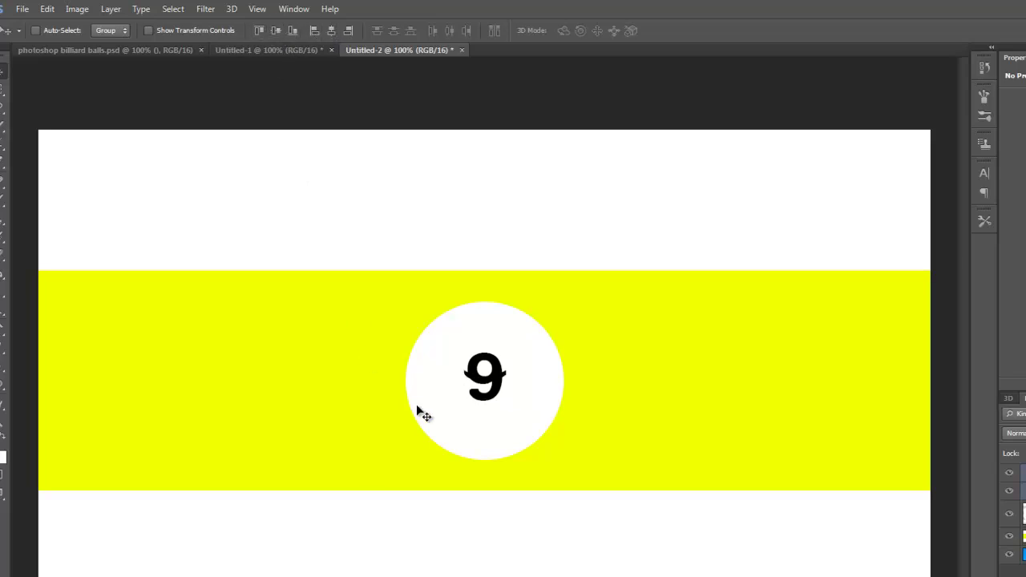
pyautogui.moveTo(518, 384); pyautogui.dragTo(542, 406)
pyautogui.click(1018, 473)
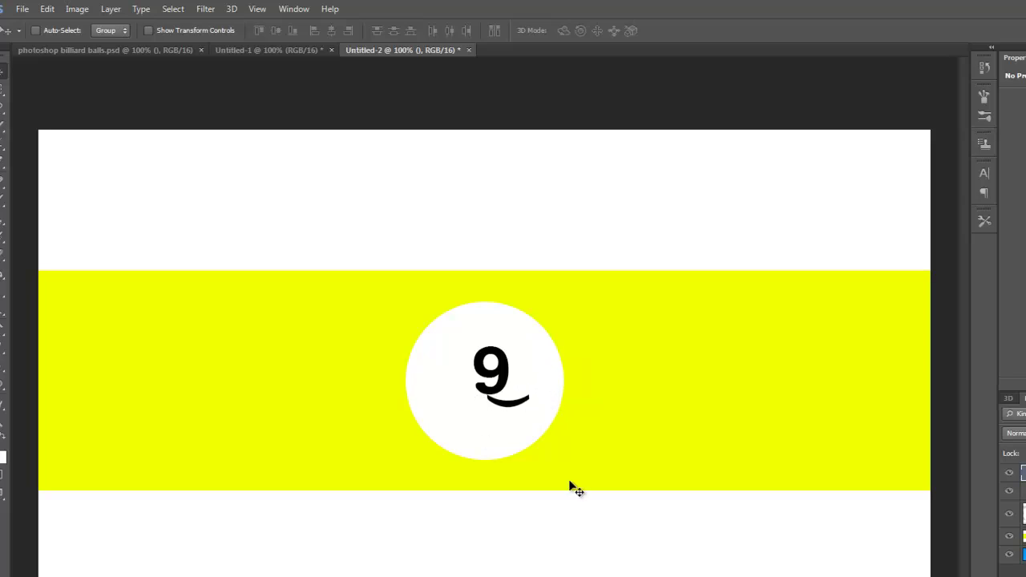
pyautogui.keyDown('shift'); pyautogui.click(1017, 491); pyautogui.keyUp('shift')
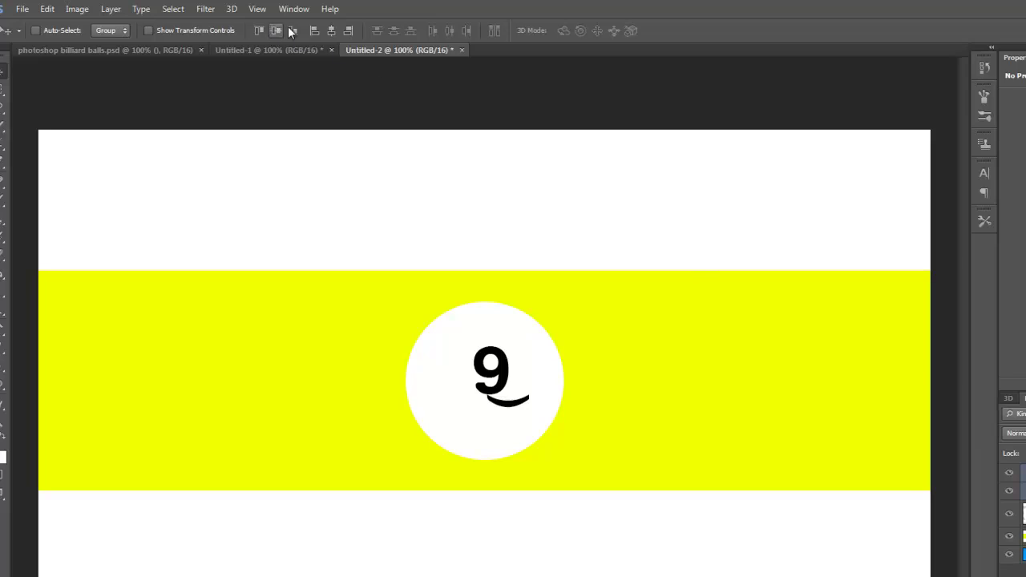
pyautogui.click(332, 31)
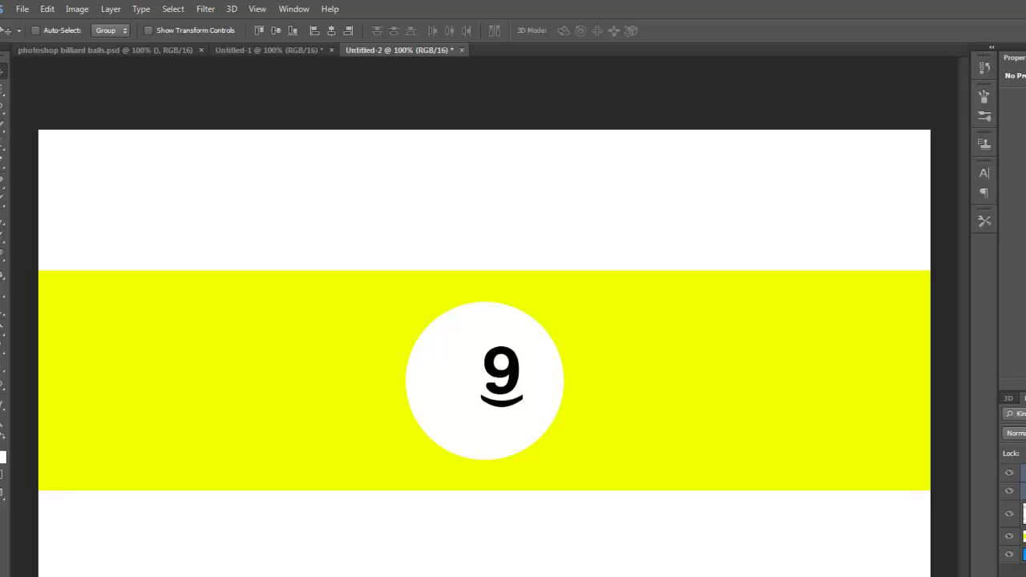
# - Merge the 9 and its underline with Ctrl+E, then nudge it down and left to centre it
pyautogui.hotkey('ctrl', 'e')
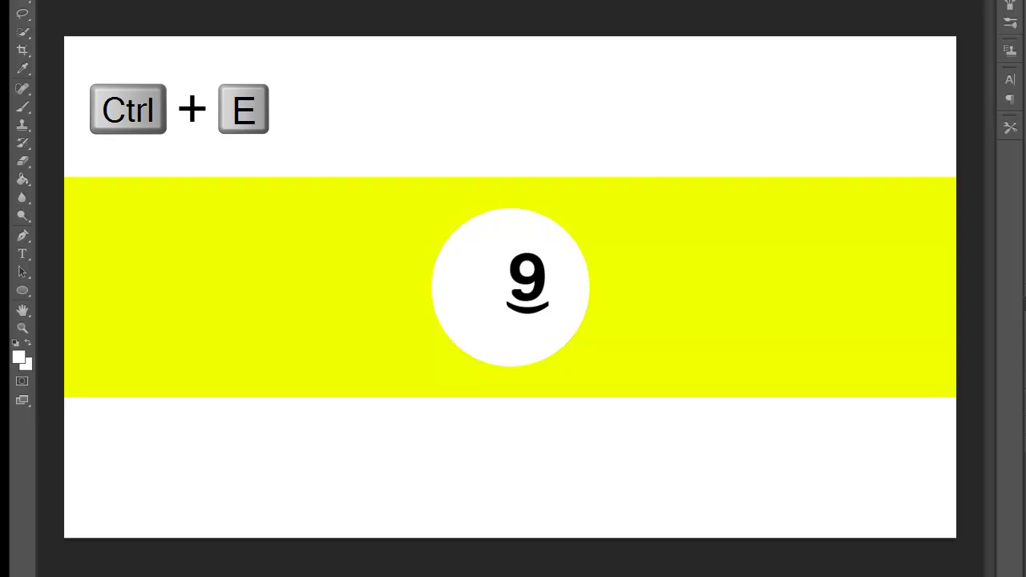
pyautogui.press('Down')
pyautogui.press('Down')
pyautogui.press('Down')
pyautogui.press('Down')
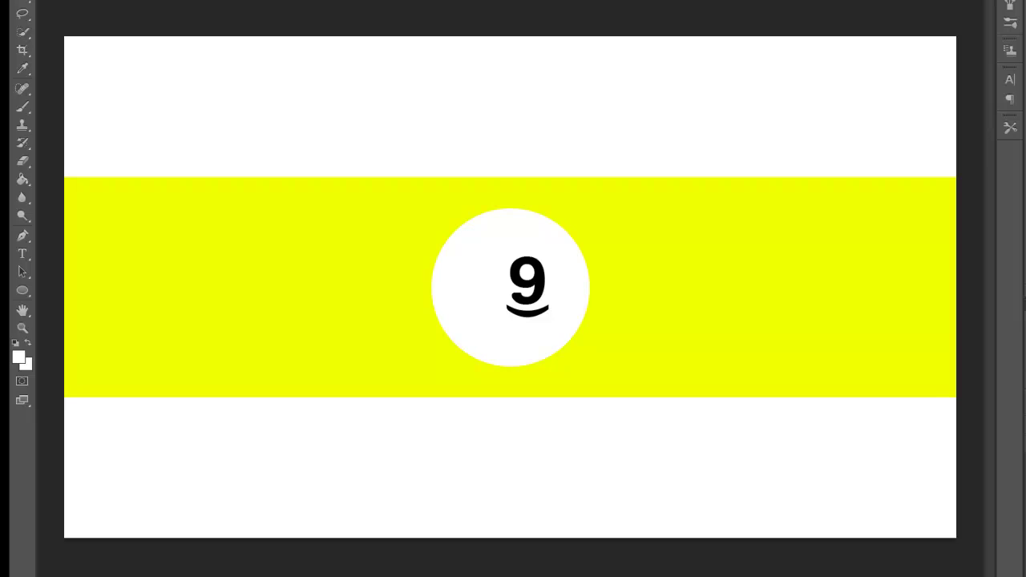
pyautogui.hotkey('shift', 'Left')
pyautogui.hotkey('shift', 'Left')
pyautogui.hotkey('shift', 'Left')
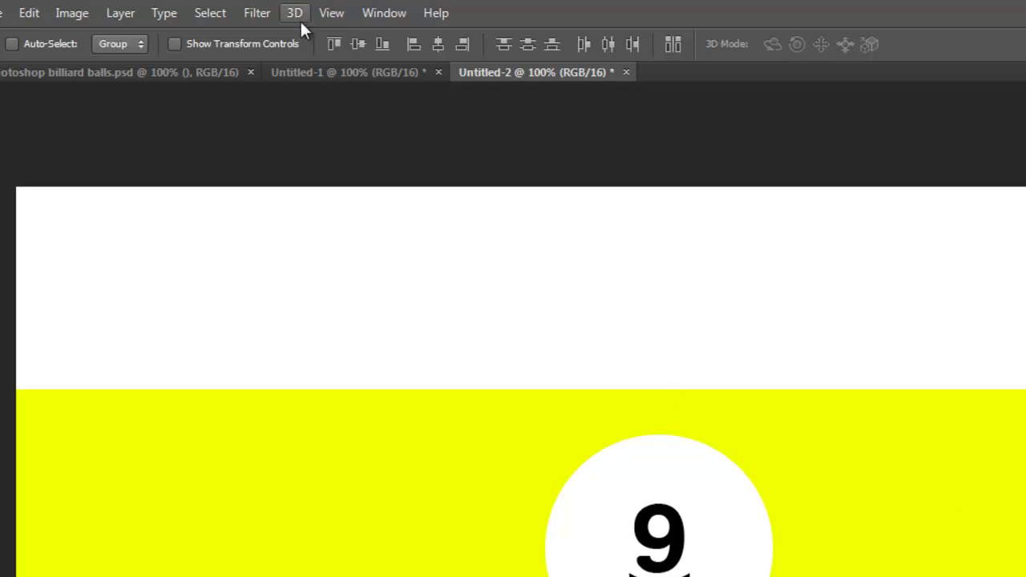
# - Wrap the striped artwork onto a 3D sphere via 3D > New Mesh from Layer > Mesh Preset > Sphere
pyautogui.click(297, 15)
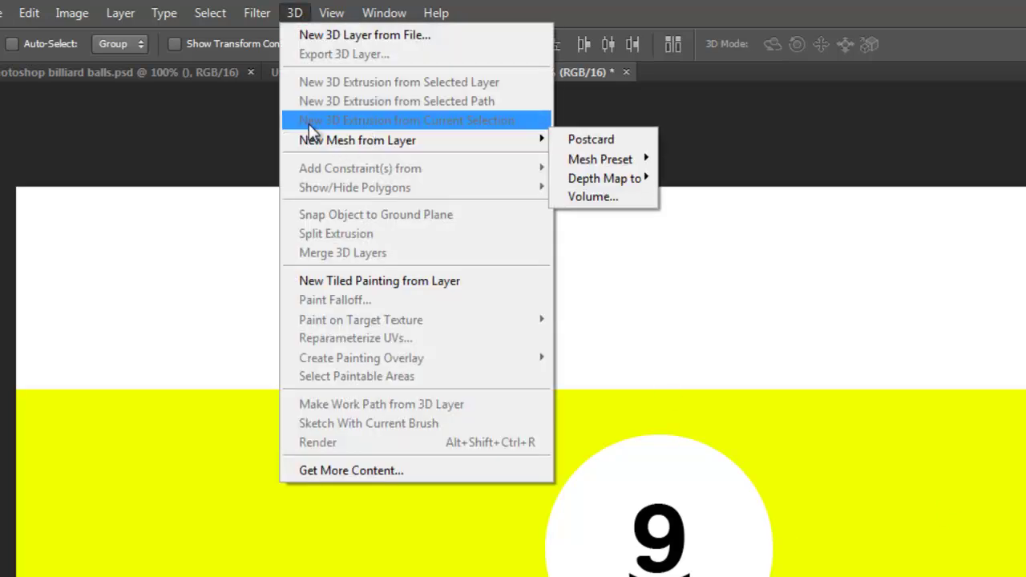
pyautogui.moveTo(573, 159)
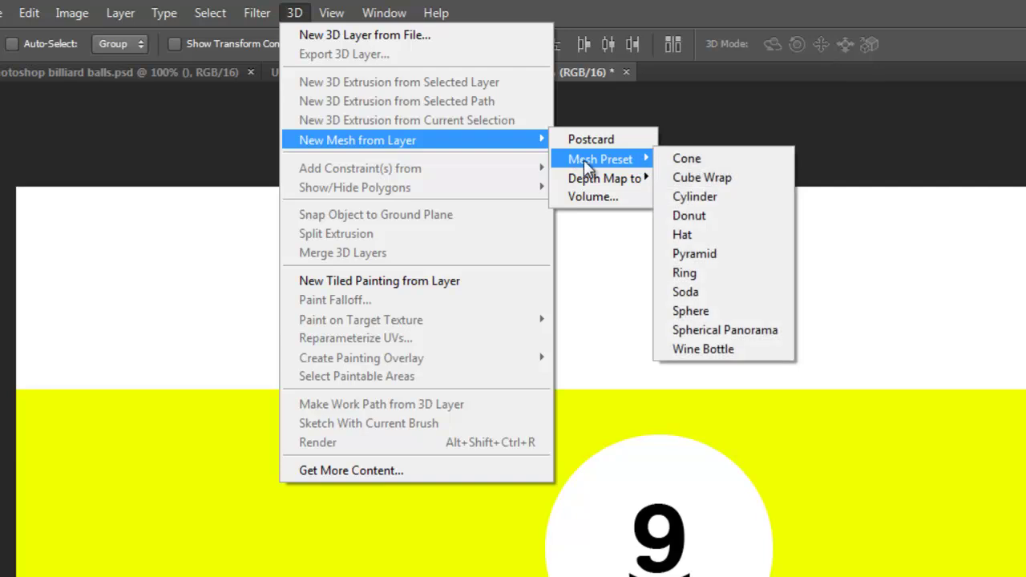
pyautogui.click(691, 311)
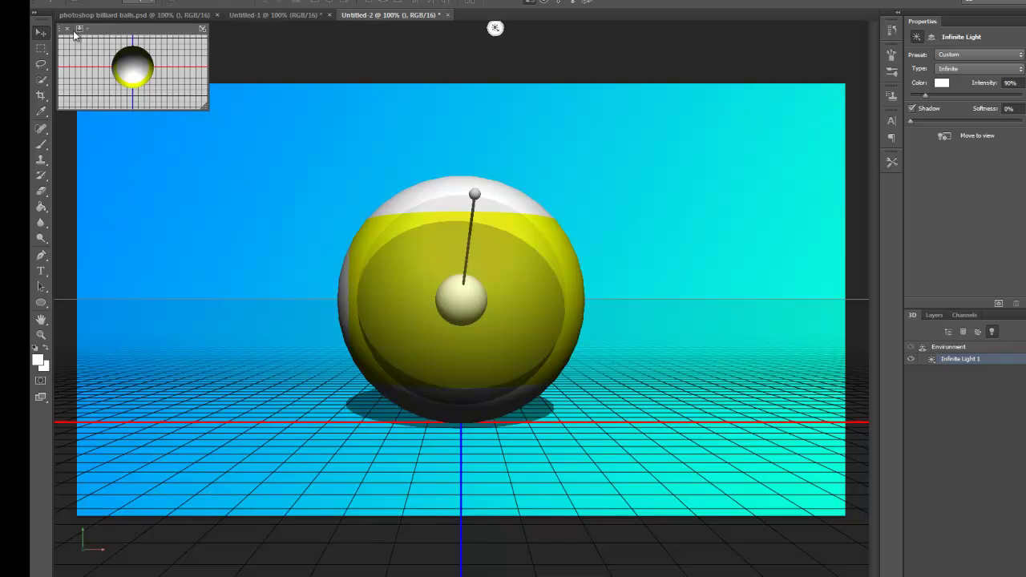
# - Turn the ball so the 9 faces front, then swing the infinite light to the upper right
pyautogui.click(838, 86)
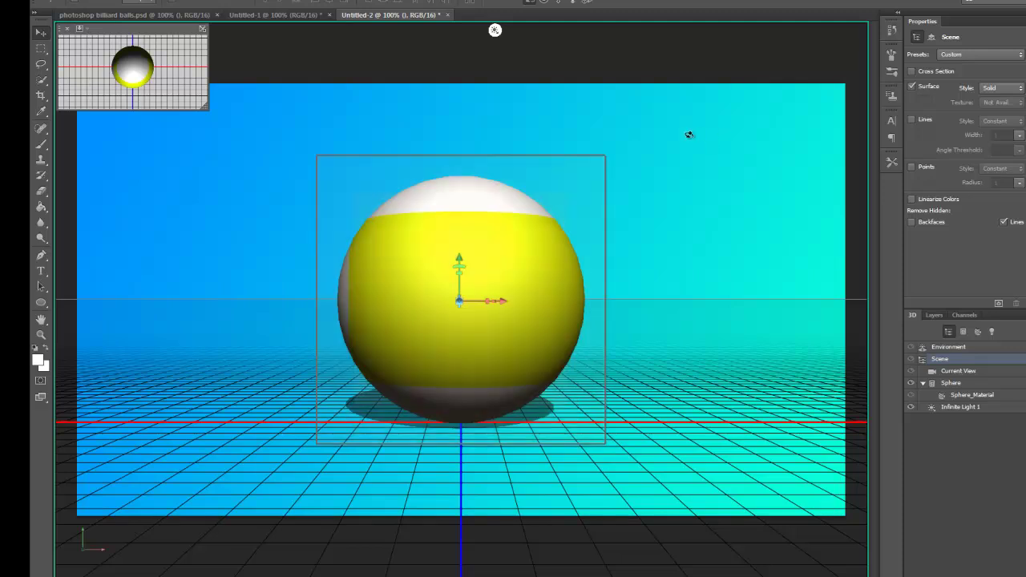
pyautogui.moveTo(760, 151); pyautogui.dragTo(792, 126)
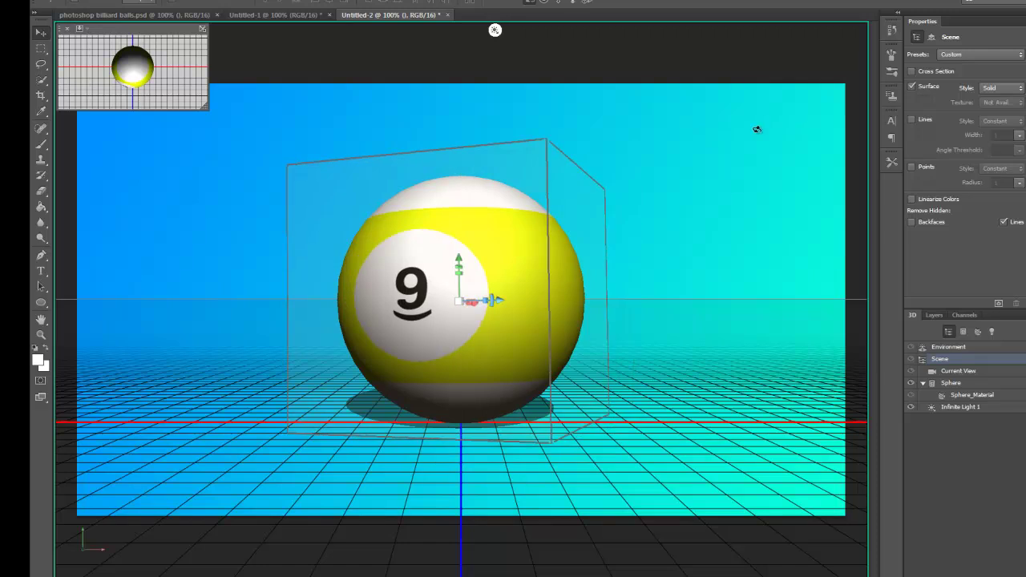
pyautogui.moveTo(665, 121); pyautogui.dragTo(336, 101)
pyautogui.moveTo(675, 323); pyautogui.dragTo(598, 362)
pyautogui.moveTo(348, 121); pyautogui.dragTo(382, 131)
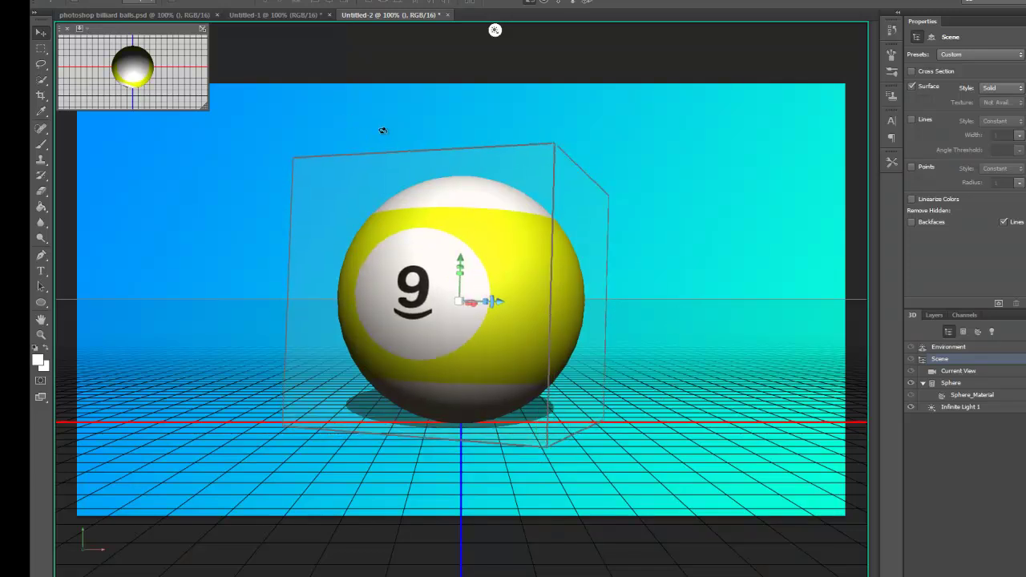
pyautogui.click(494, 29)
pyautogui.moveTo(593, 152)
pyautogui.mouseDown()
pyautogui.moveTo(676, 229)
pyautogui.moveTo(665, 283)
pyautogui.moveTo(636, 320)
pyautogui.moveTo(671, 299)
pyautogui.moveTo(657, 282)
pyautogui.moveTo(648, 320)
pyautogui.moveTo(678, 318)
pyautogui.moveTo(650, 304)
pyautogui.moveTo(657, 293)
pyautogui.mouseUp()
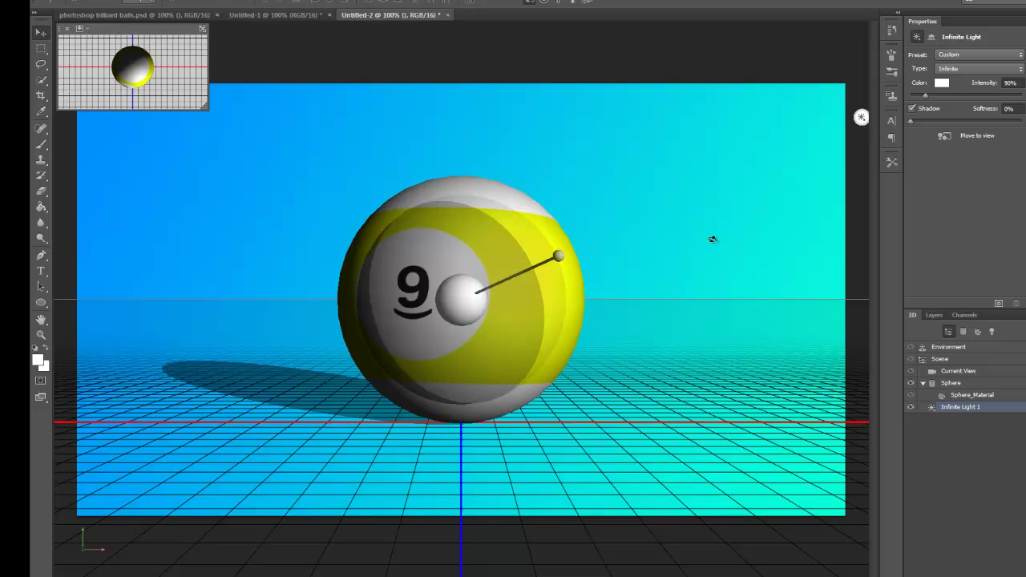
# - Lower the infinite light toward the horizon for a long leftward shadow, then show the layers
pyautogui.moveTo(775, 142)
pyautogui.mouseDown()
pyautogui.moveTo(756, 190)
pyautogui.moveTo(737, 412)
pyautogui.moveTo(721, 209)
pyautogui.mouseUp()
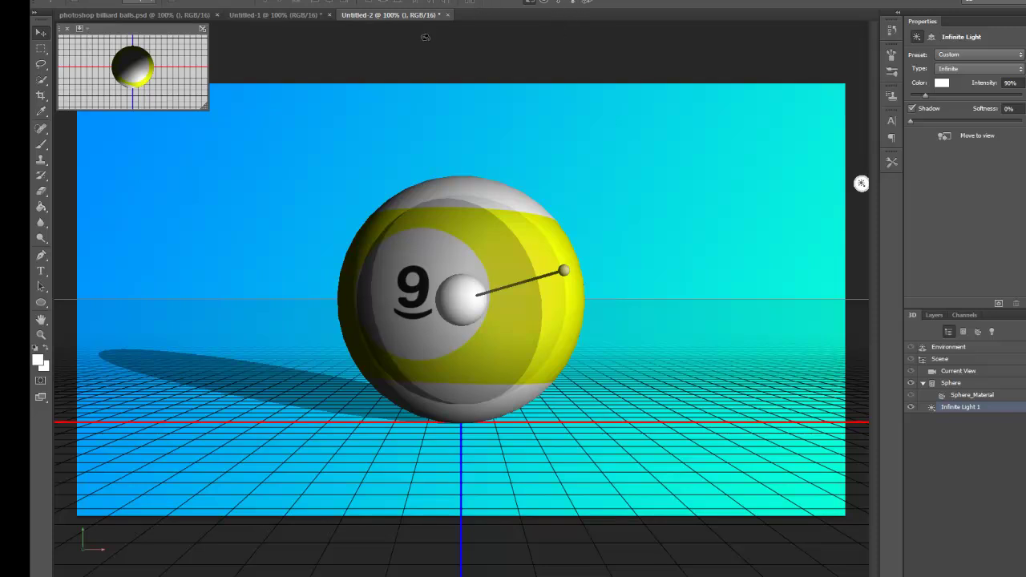
pyautogui.click(43, 52)
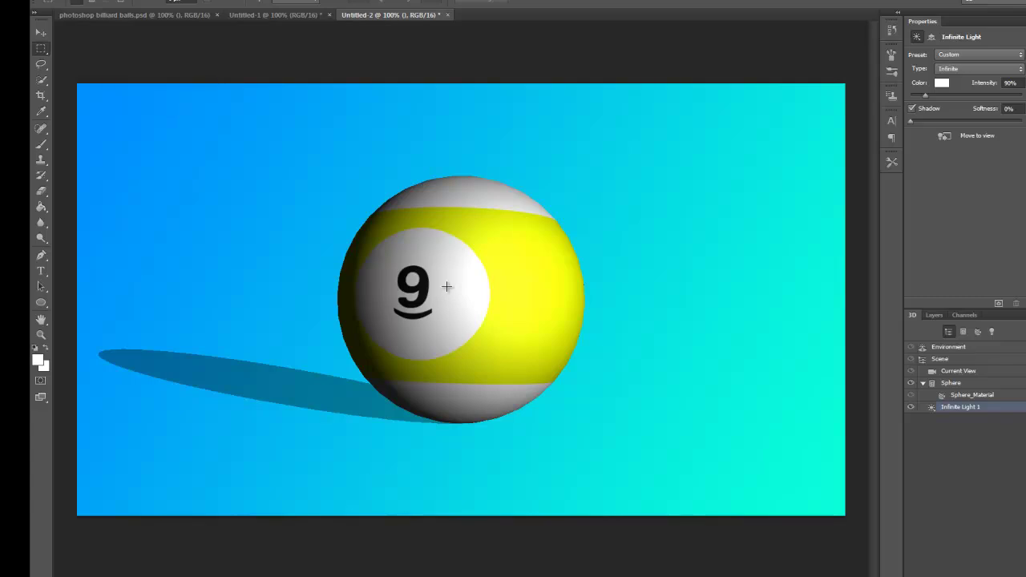
pyautogui.click(38, 33)
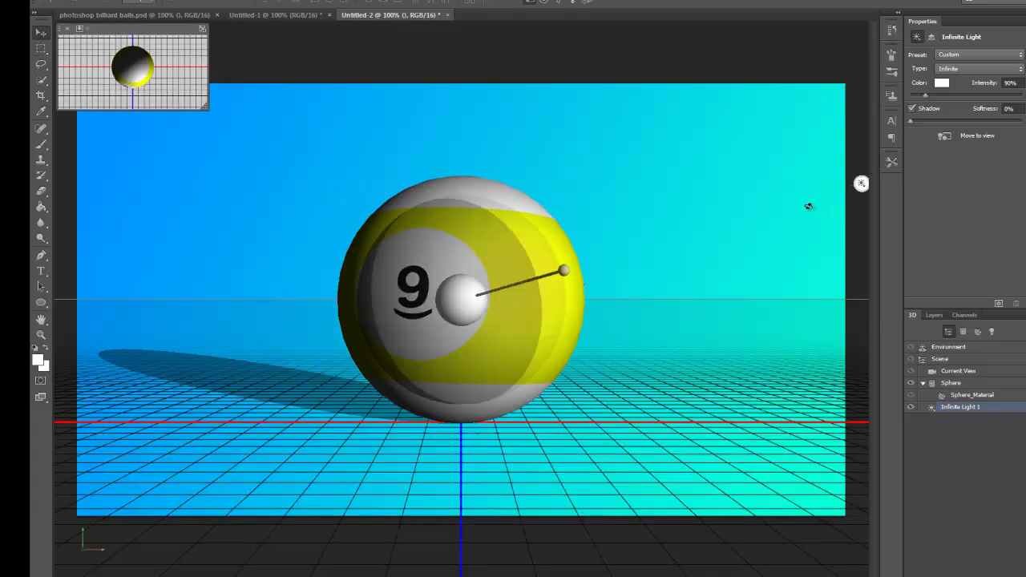
pyautogui.click(861, 184)
pyautogui.click(860, 184)
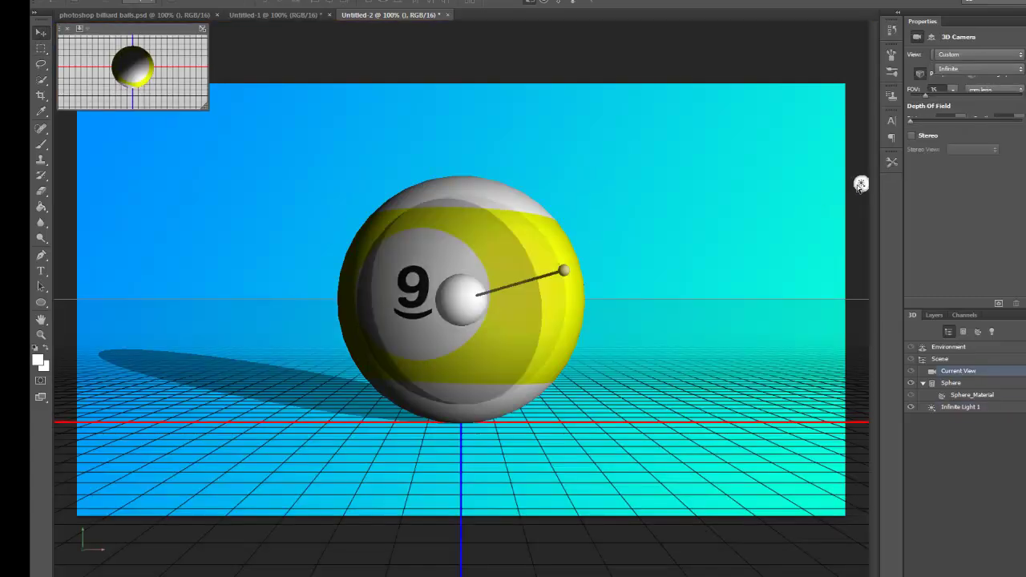
pyautogui.moveTo(707, 238)
pyautogui.mouseDown()
pyautogui.moveTo(664, 220)
pyautogui.moveTo(650, 174)
pyautogui.mouseUp()
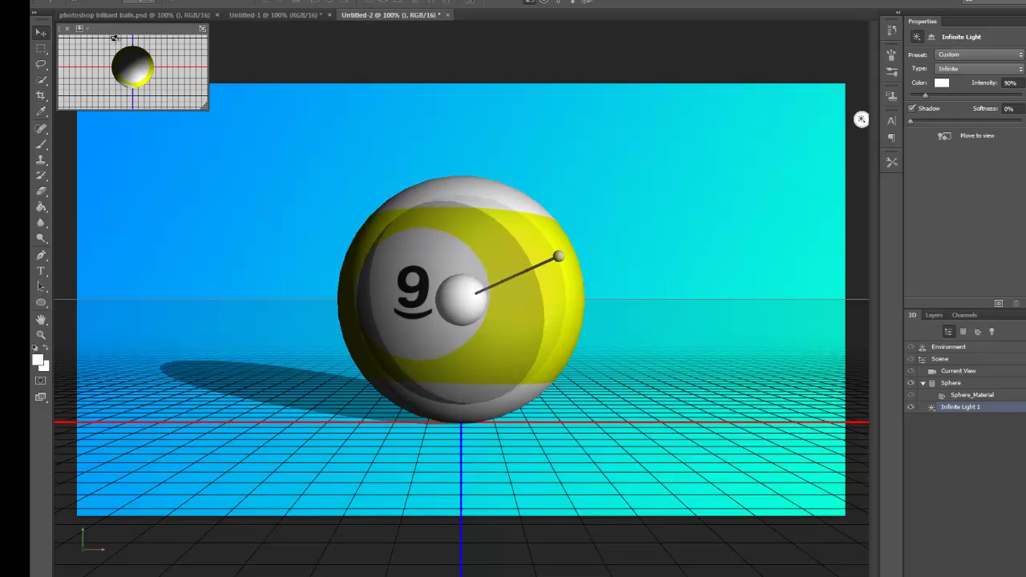
pyautogui.click(48, 52)
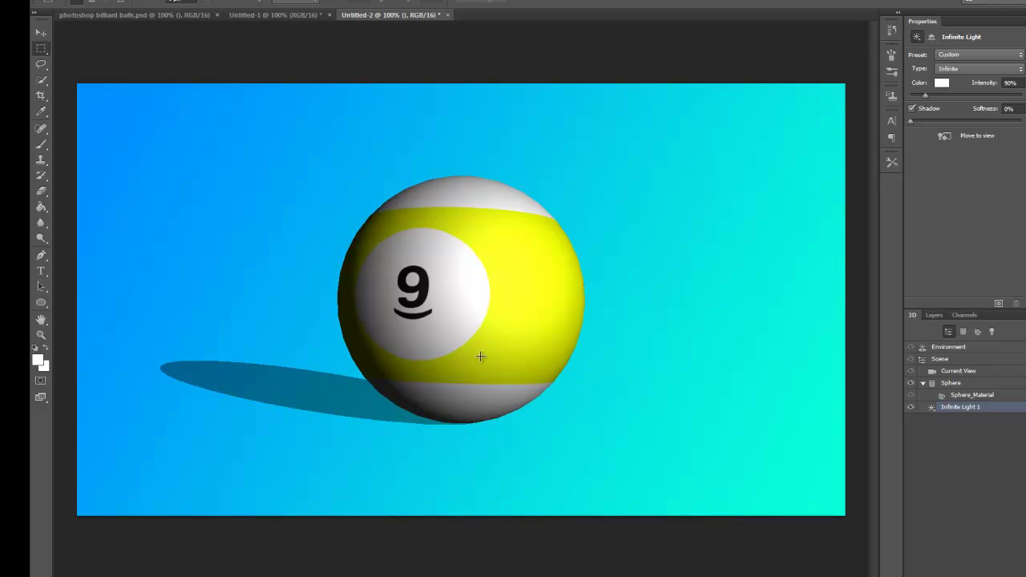
pyautogui.click(934, 315)
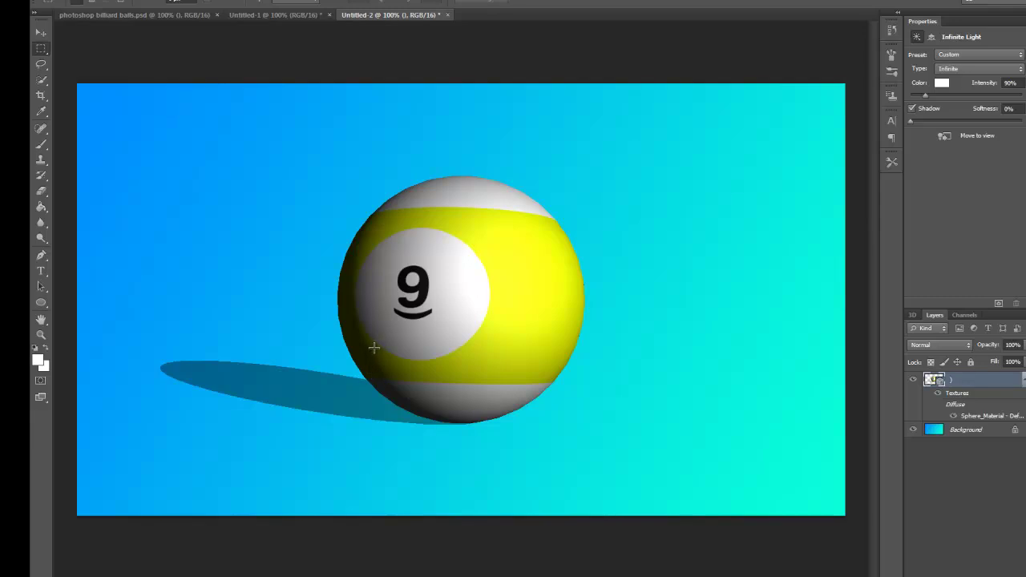
# - Open the sphere's diffuse texture to inspect it, close it, and return to the 3D panel
pyautogui.click(1023, 381)
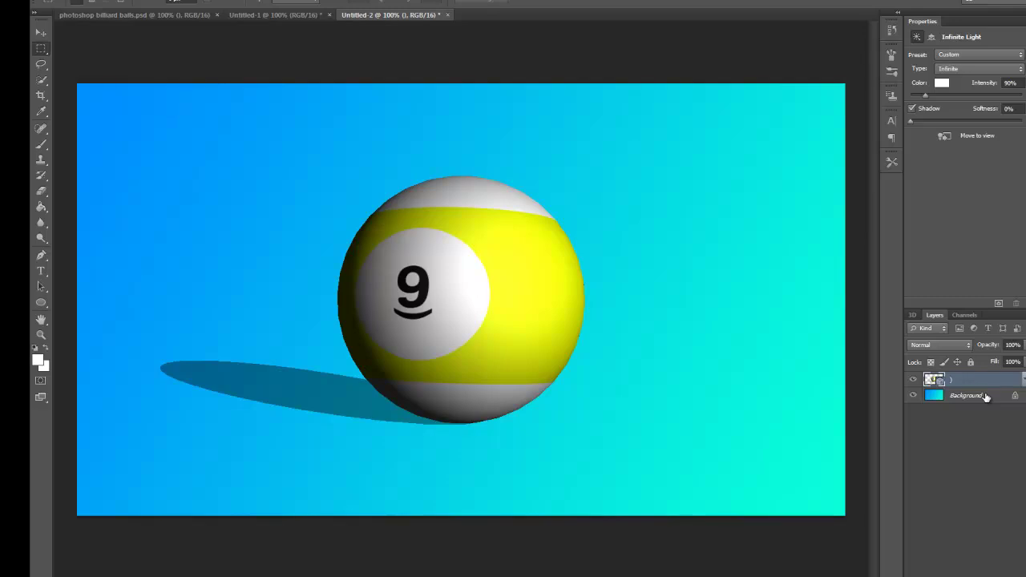
pyautogui.click(1022, 380)
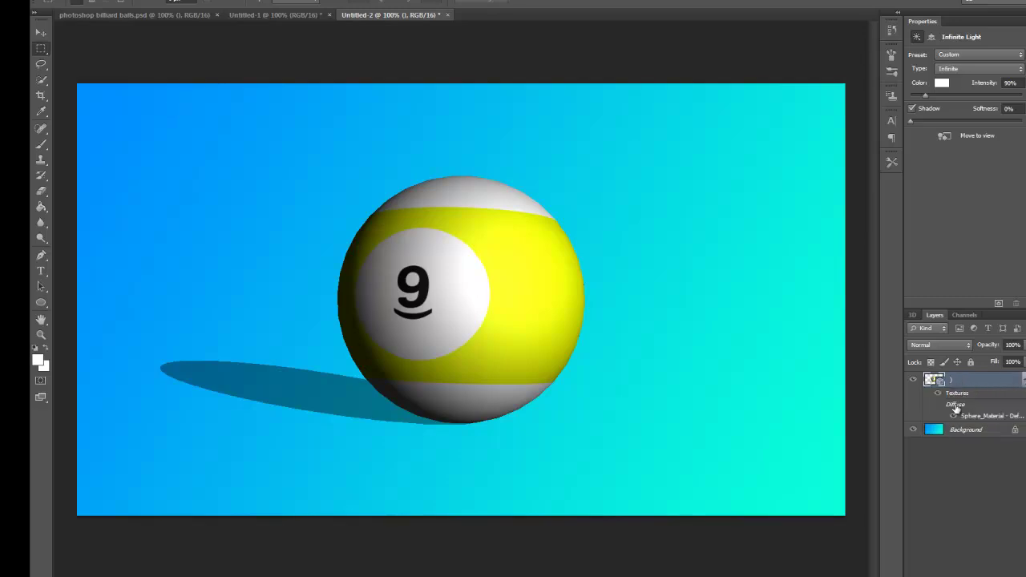
pyautogui.doubleClick(969, 417)
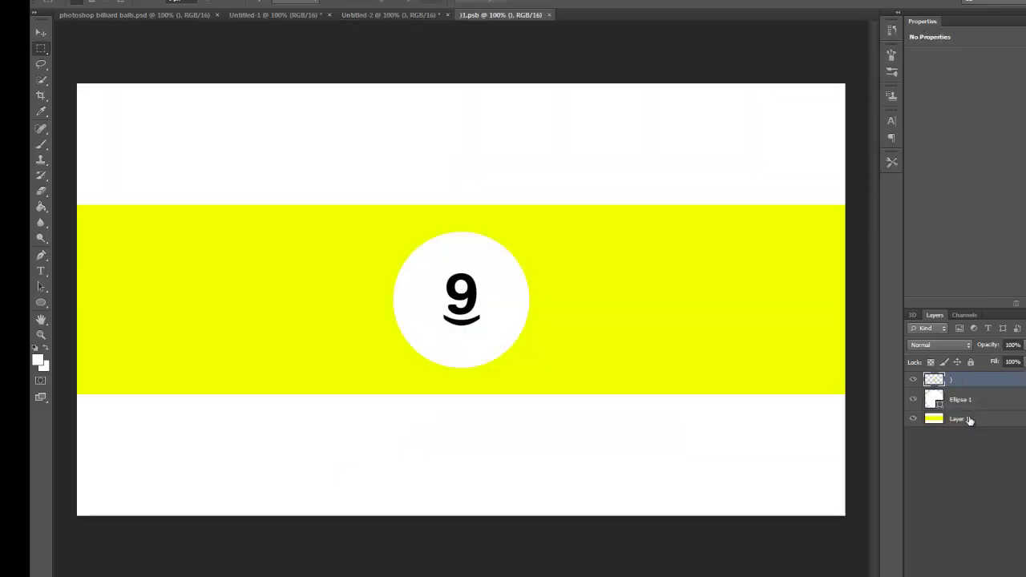
pyautogui.click(550, 15)
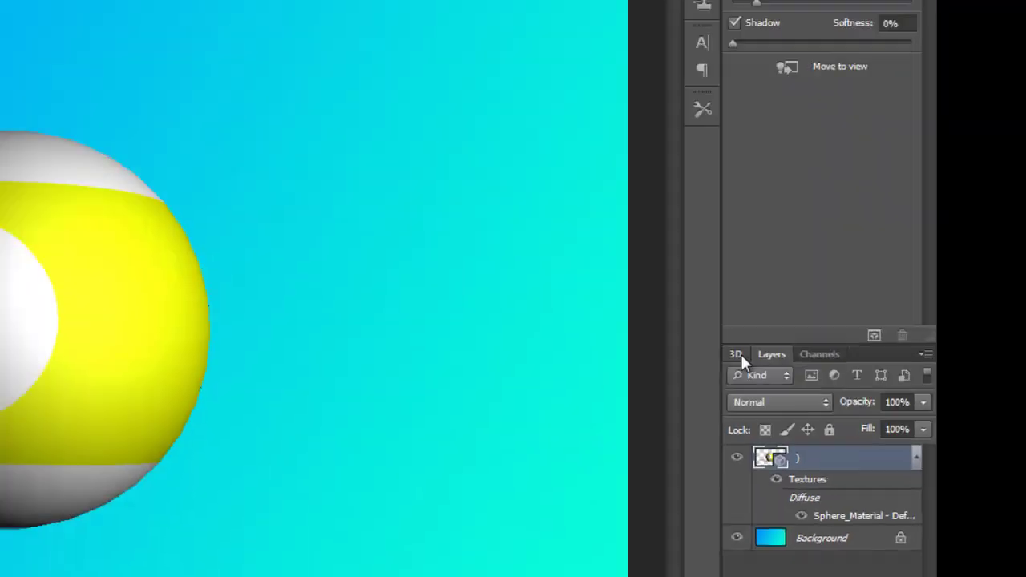
pyautogui.click(606, 3)
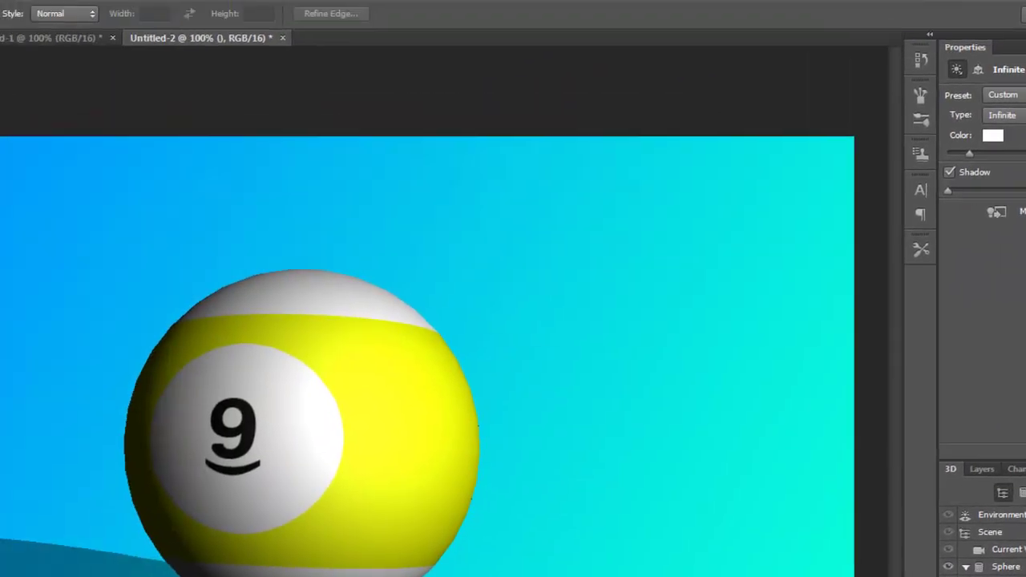
pyautogui.click(0, 0)
pyautogui.moveTo(66, 0)
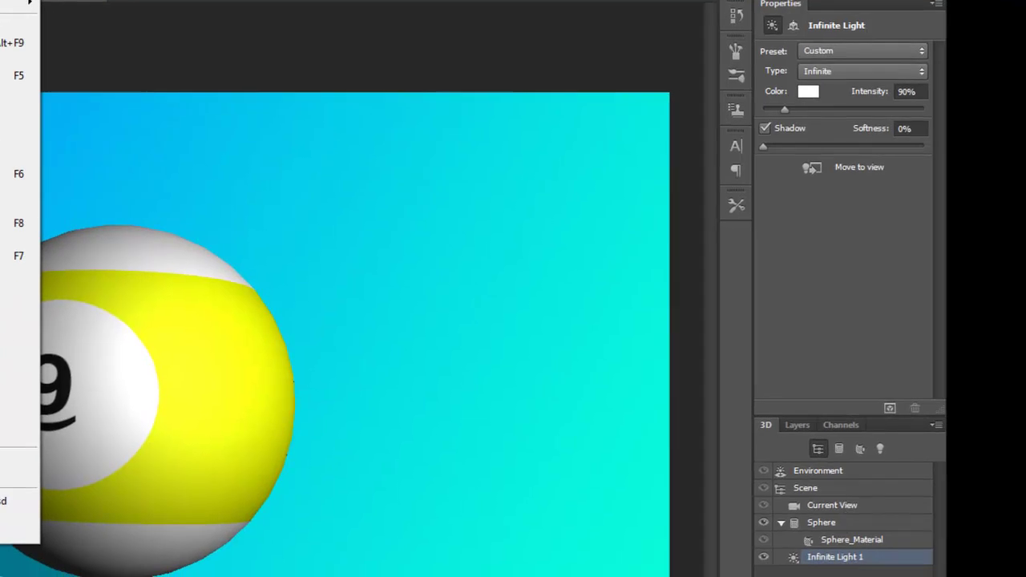
# - Set Sphere_Material's Shine to 100% and its diffuse colour to white
pyautogui.click(840, 545)
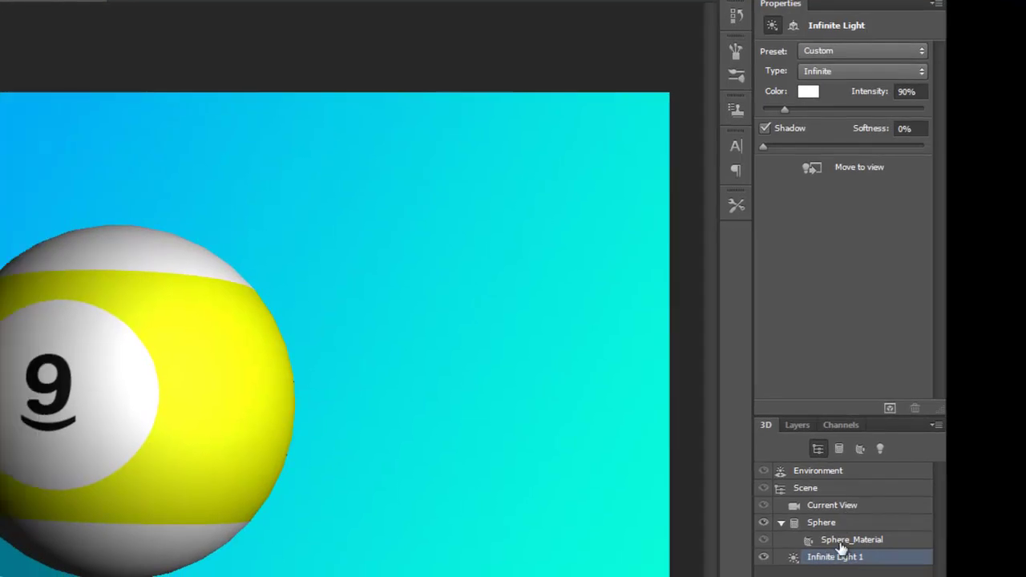
pyautogui.click(840, 545)
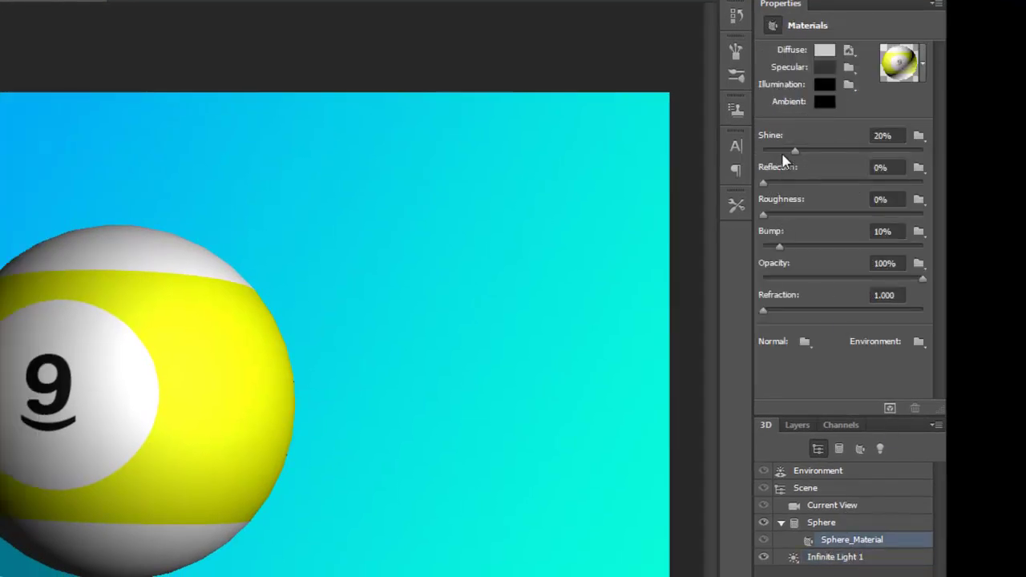
pyautogui.moveTo(794, 150); pyautogui.dragTo(874, 143)
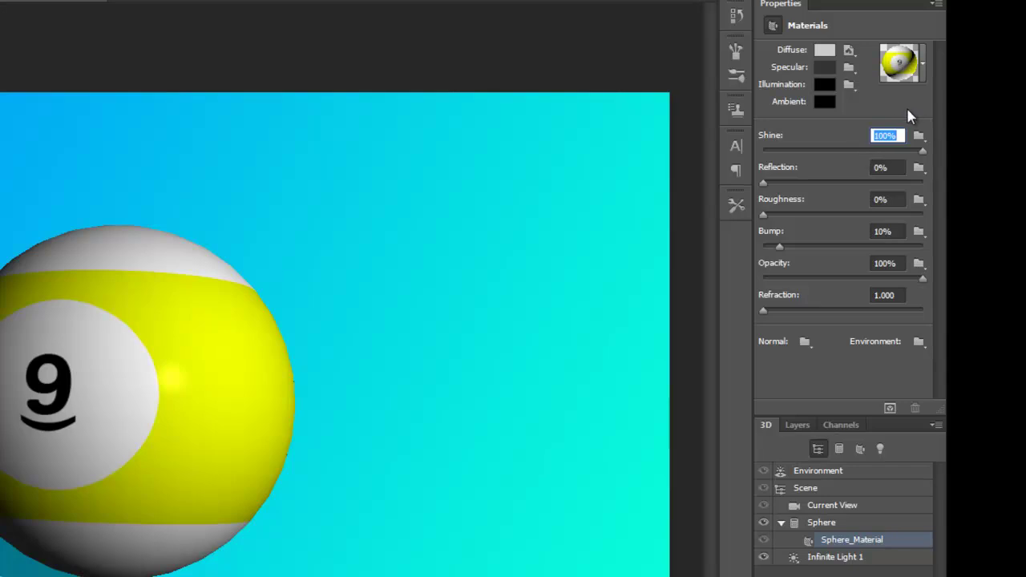
pyautogui.click(824, 50)
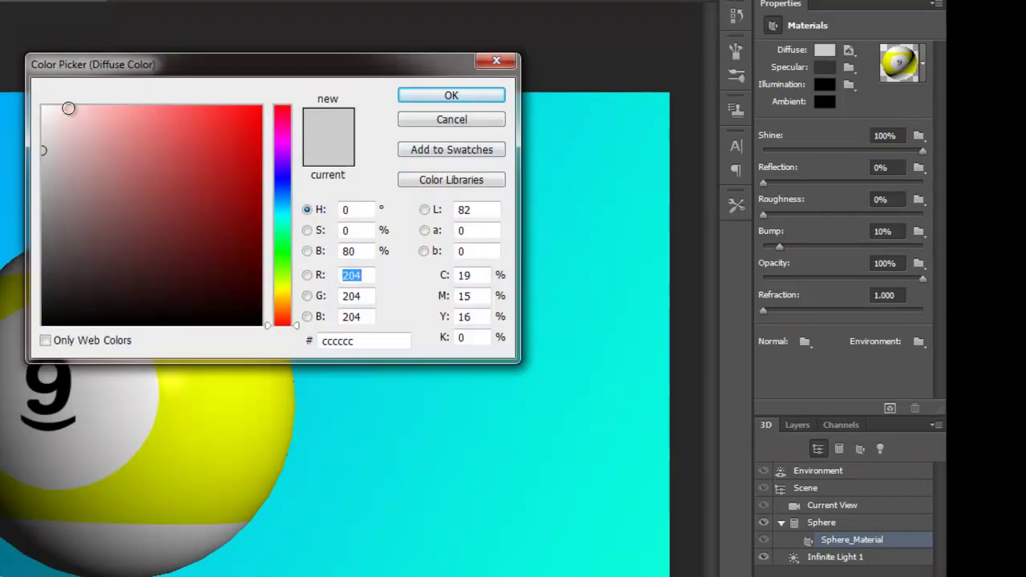
pyautogui.click(25, 117)
pyautogui.moveTo(71, 119); pyautogui.dragTo(36, 105)
pyautogui.click(420, 96)
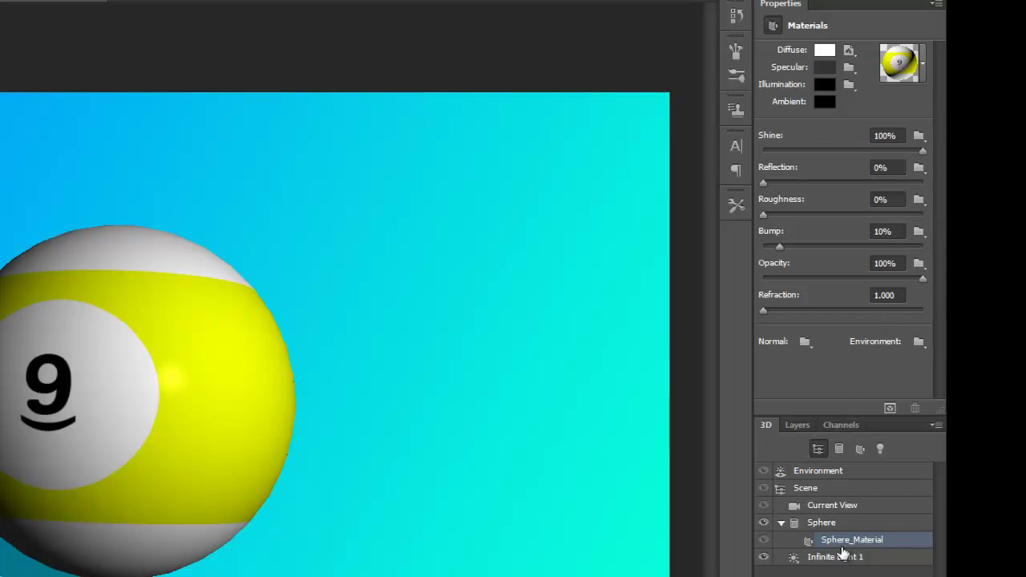
# - Return to the Layers list and select the Background layer
pyautogui.click(835, 560)
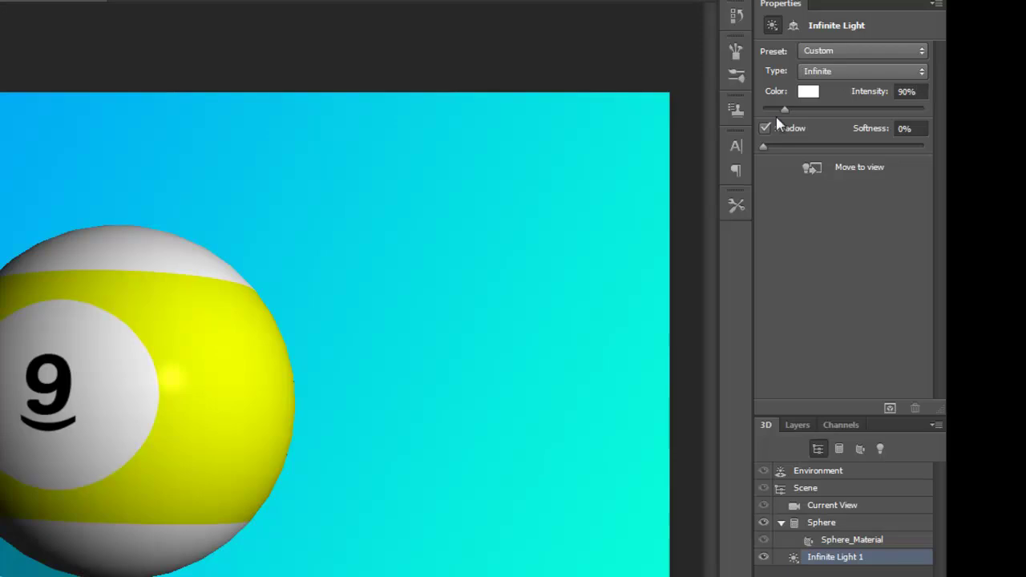
pyautogui.click(799, 425)
pyautogui.click(928, 519)
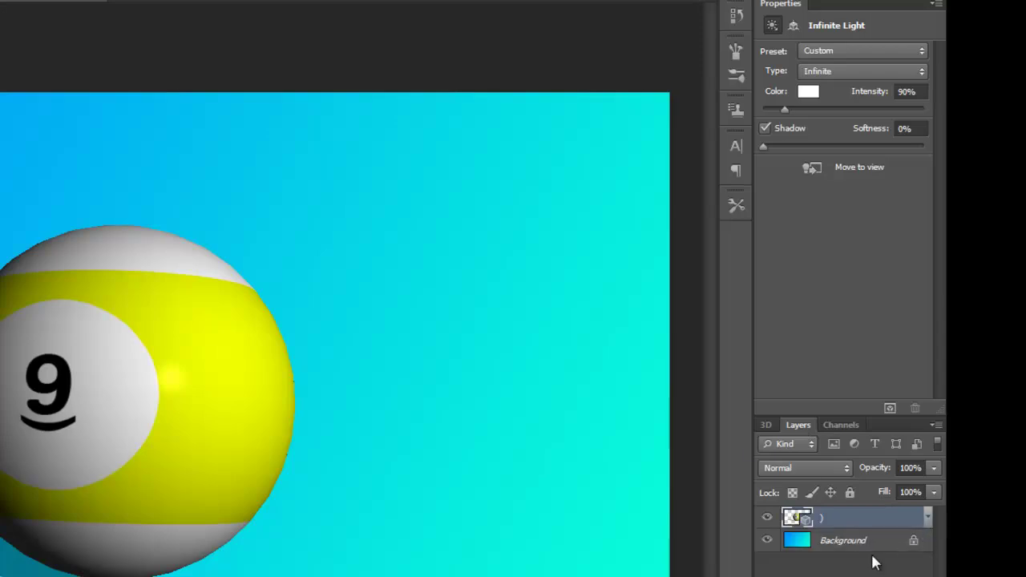
pyautogui.click(854, 546)
# - Merge the ball into the Background and apply a Lighting Effects spotlight, intensity 57, hotspot 17
pyautogui.hotkey('ctrl', 'shift', 'e')
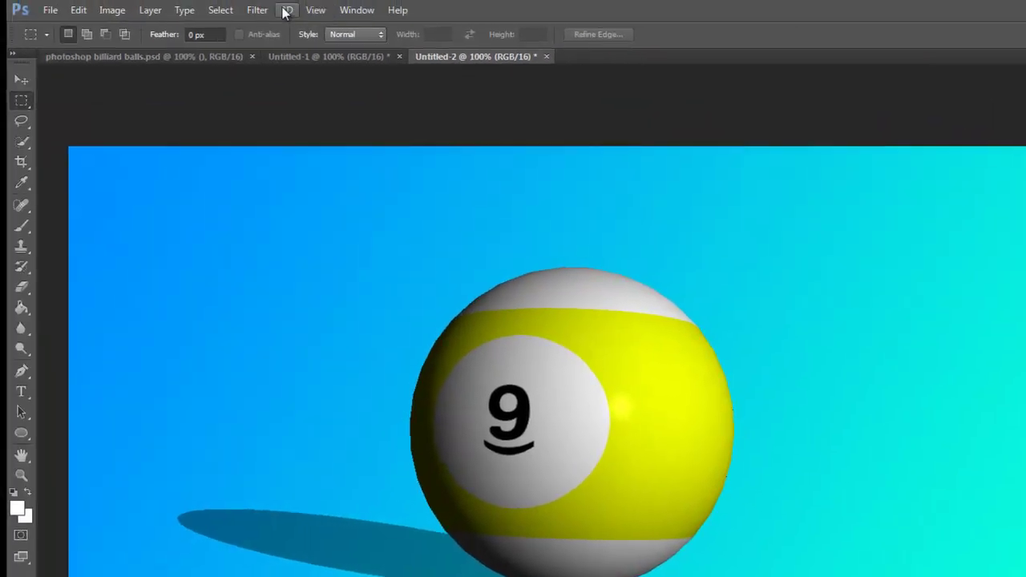
pyautogui.click(258, 10)
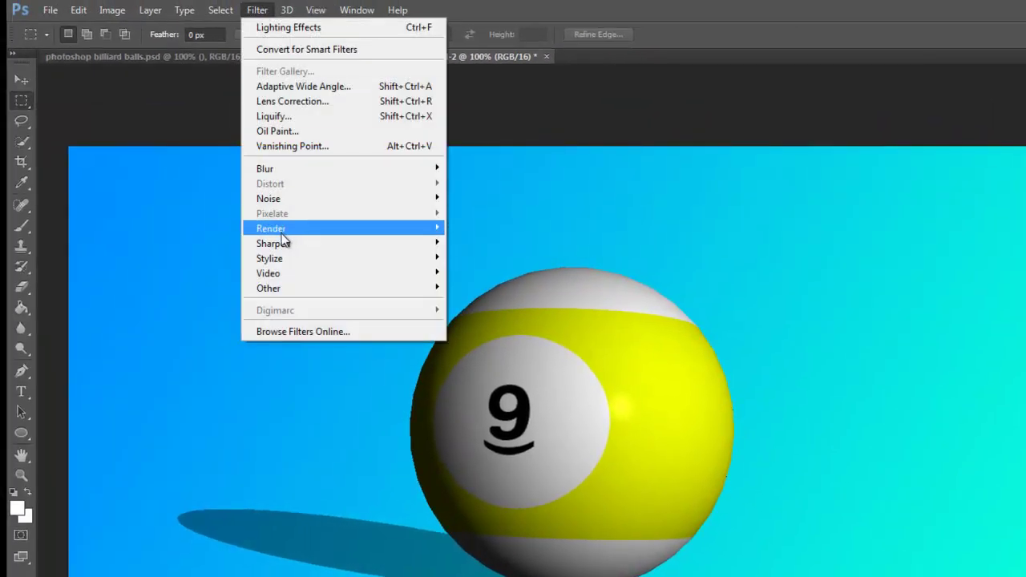
pyautogui.moveTo(282, 235)
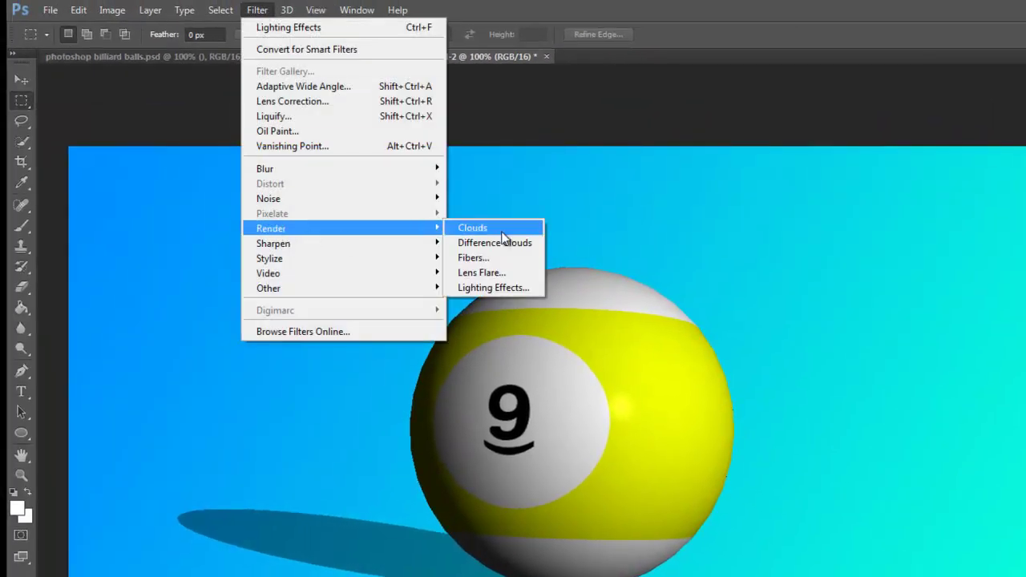
pyautogui.click(493, 287)
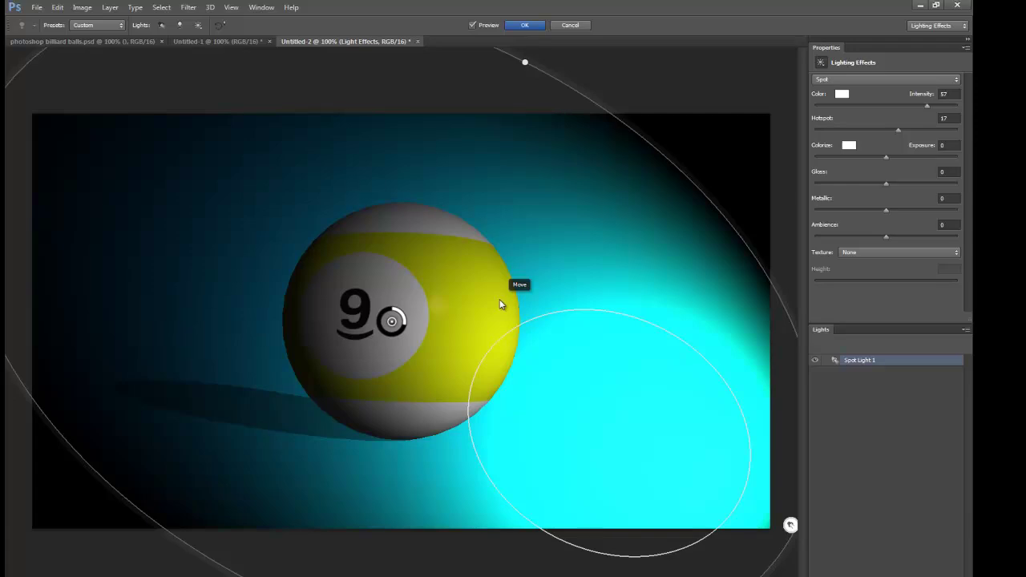
pyautogui.moveTo(711, 328)
pyautogui.mouseDown()
pyautogui.moveTo(588, 211)
pyautogui.moveTo(699, 249)
pyautogui.moveTo(563, 327)
pyautogui.moveTo(655, 267)
pyautogui.moveTo(718, 345)
pyautogui.moveTo(712, 332)
pyautogui.mouseUp()
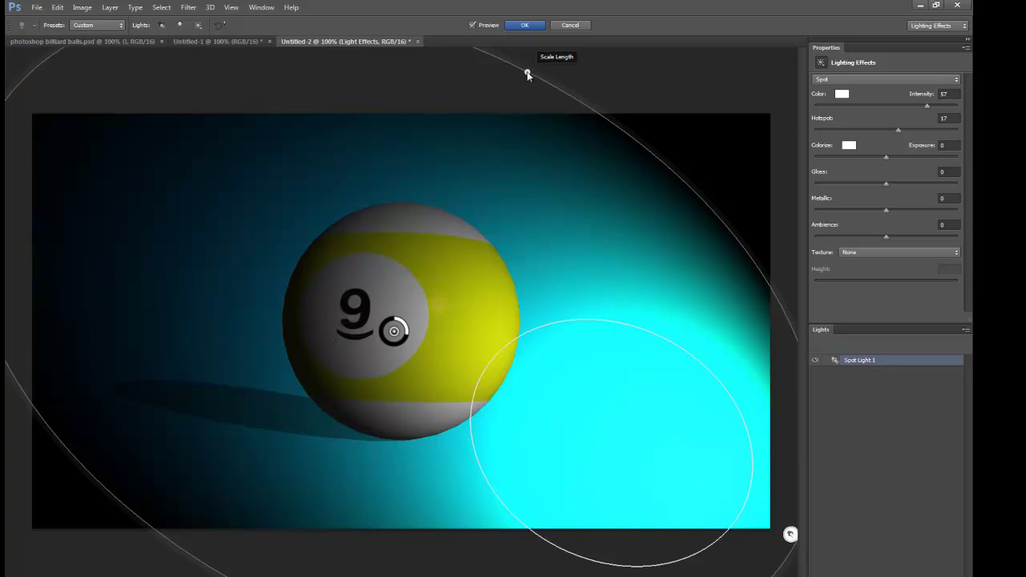
pyautogui.moveTo(526, 71)
pyautogui.mouseDown()
pyautogui.moveTo(534, 67)
pyautogui.moveTo(520, 88)
pyautogui.moveTo(541, 69)
pyautogui.mouseUp()
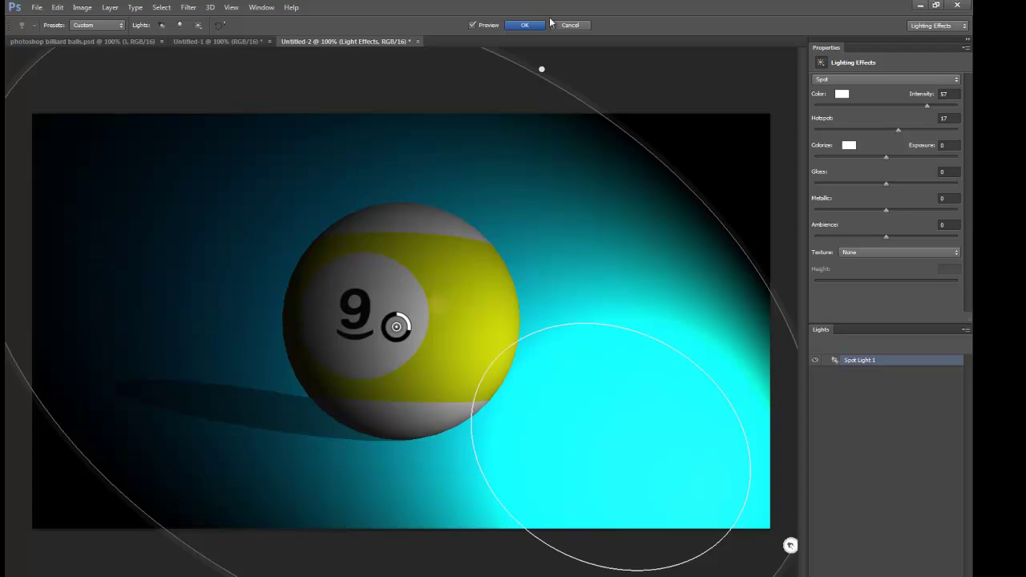
pyautogui.click(525, 25)
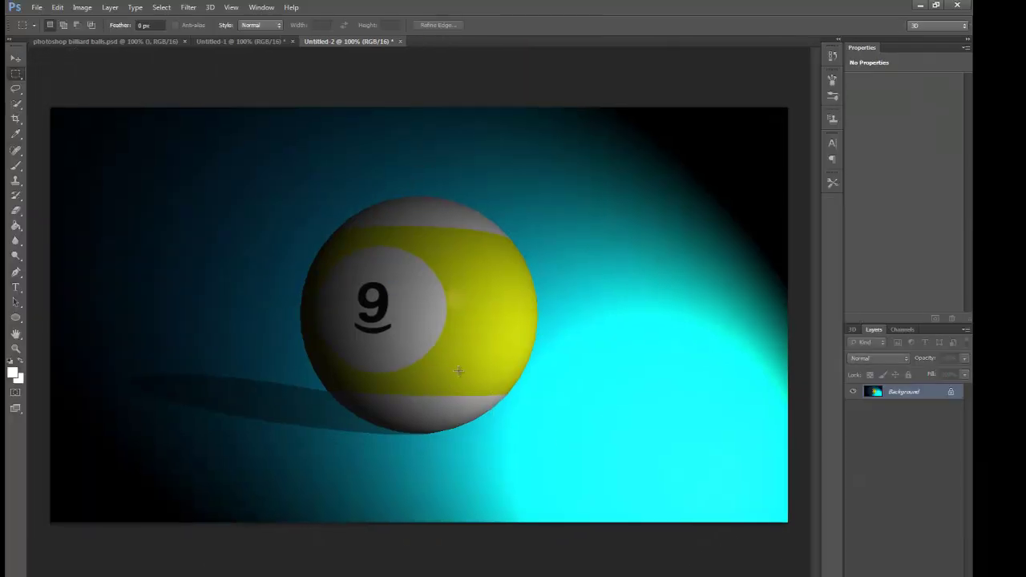